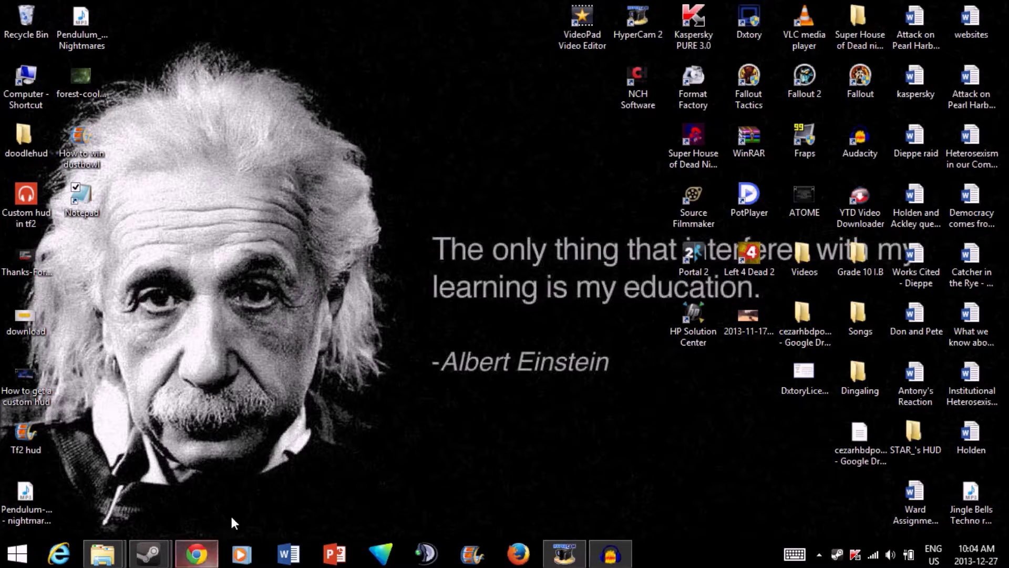
# Look at the TF2: Double Donk video page in Chrome, then return to the desktop.
pyautogui.click(197, 553)
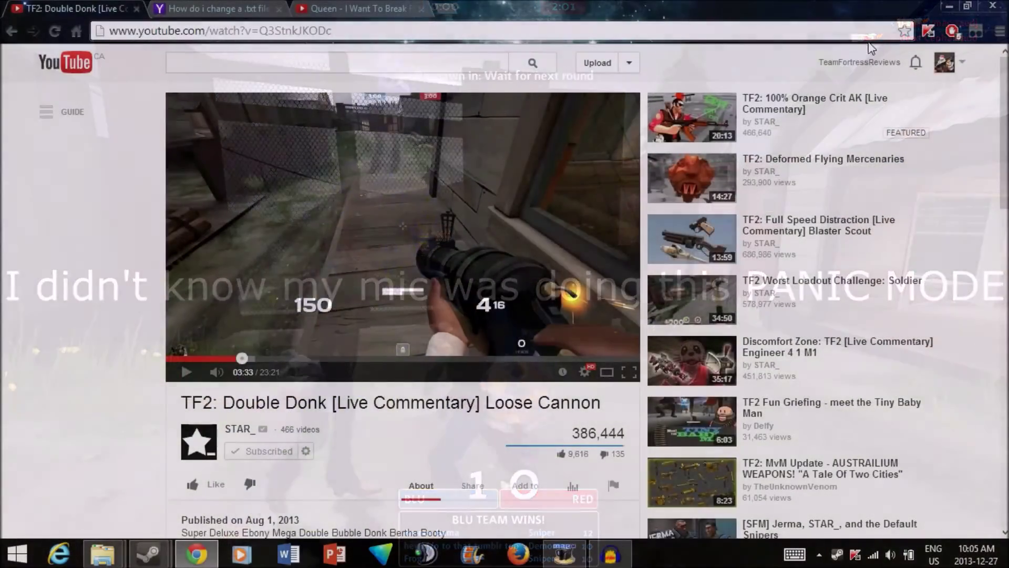
pyautogui.click(949, 6)
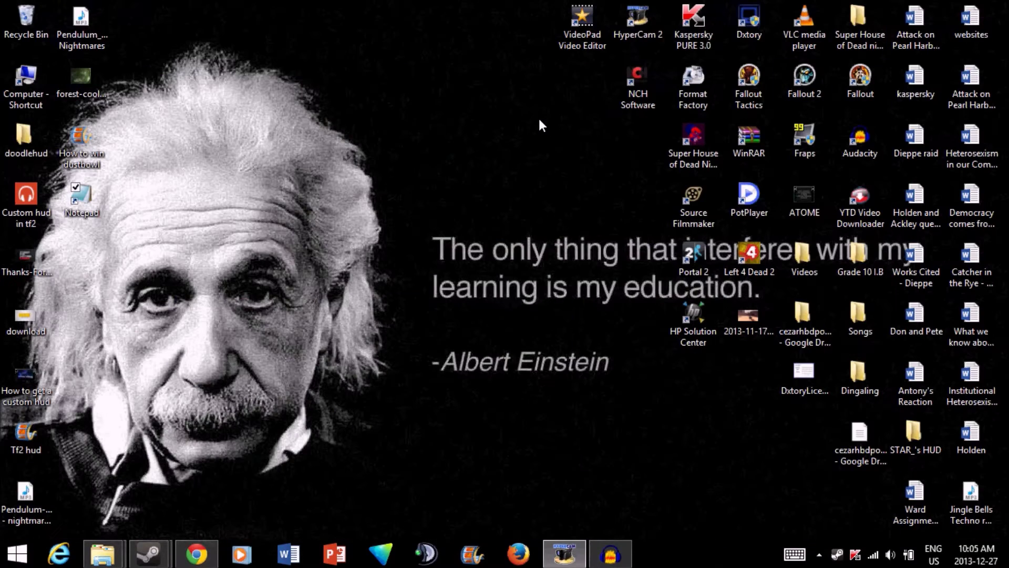
# Open the Steam folder inside Program Files (x86) on the Acer (C:) drive in File Explorer.
pyautogui.doubleClick(42, 97)
pyautogui.scroll(-3, 231, 260)
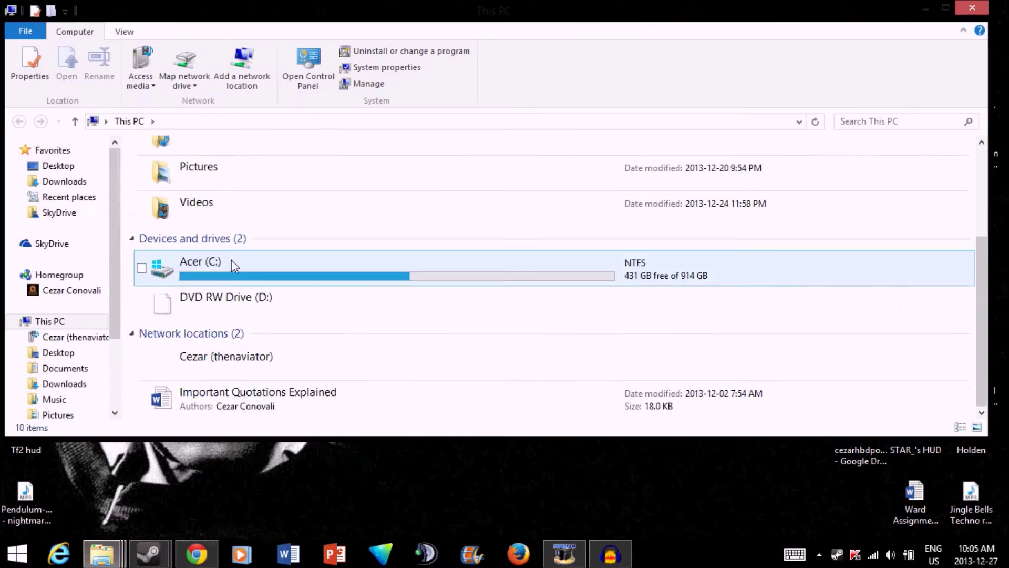
pyautogui.doubleClick(283, 263)
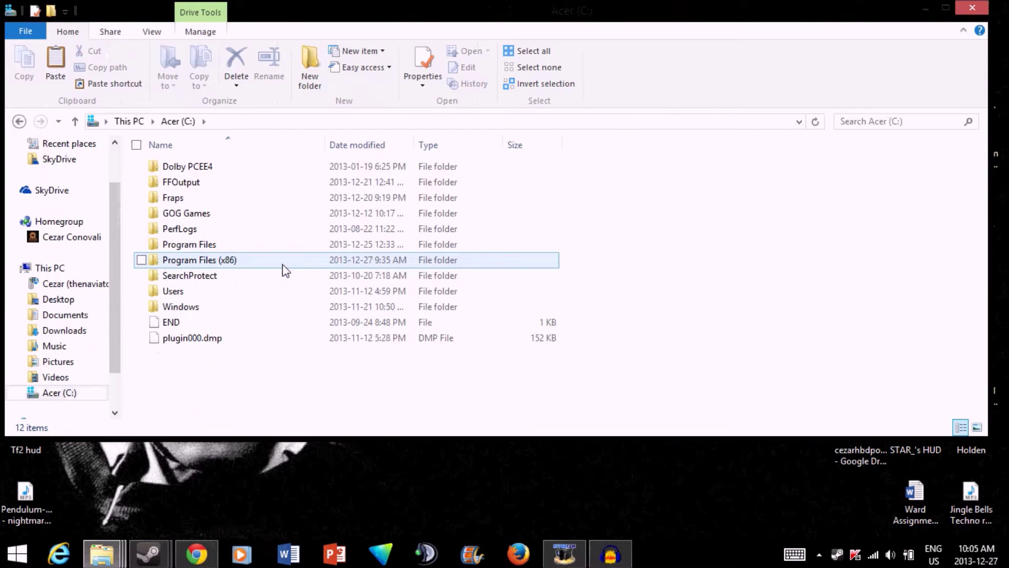
pyautogui.doubleClick(285, 260)
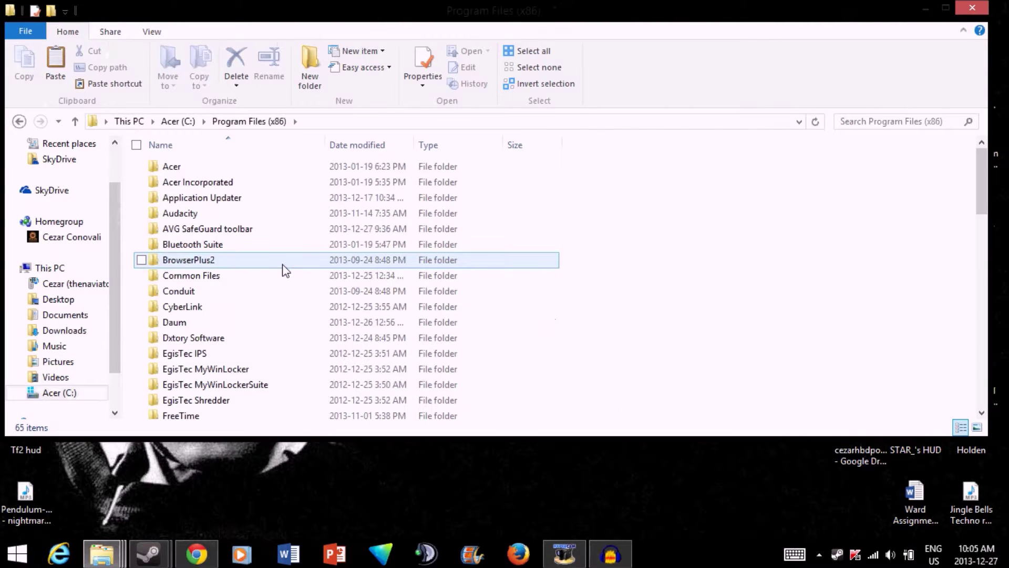
pyautogui.scroll(-4, 284, 270)
pyautogui.scroll(-4, 285, 270)
pyautogui.scroll(-4, 284, 270)
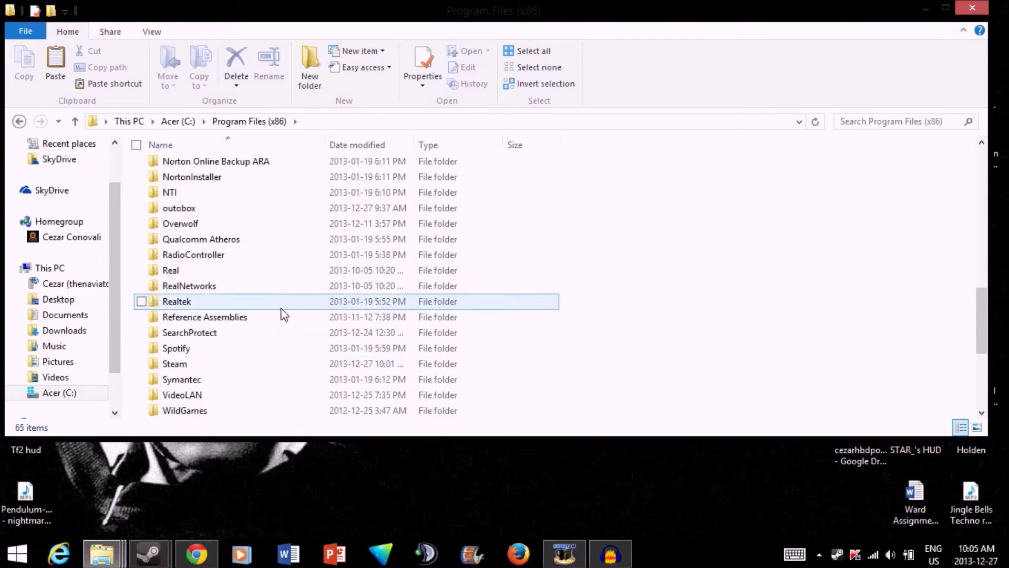
pyautogui.doubleClick(273, 363)
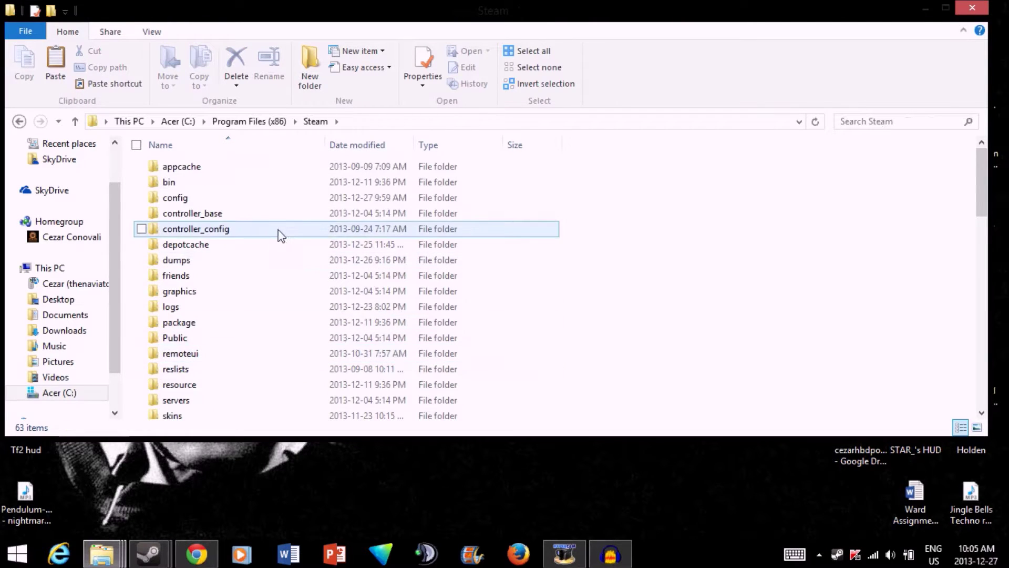
# Go from the Steam folder through SteamApps, common, Team Fortress 2 and tf to the cfg folder.
pyautogui.scroll(-4, 273, 305)
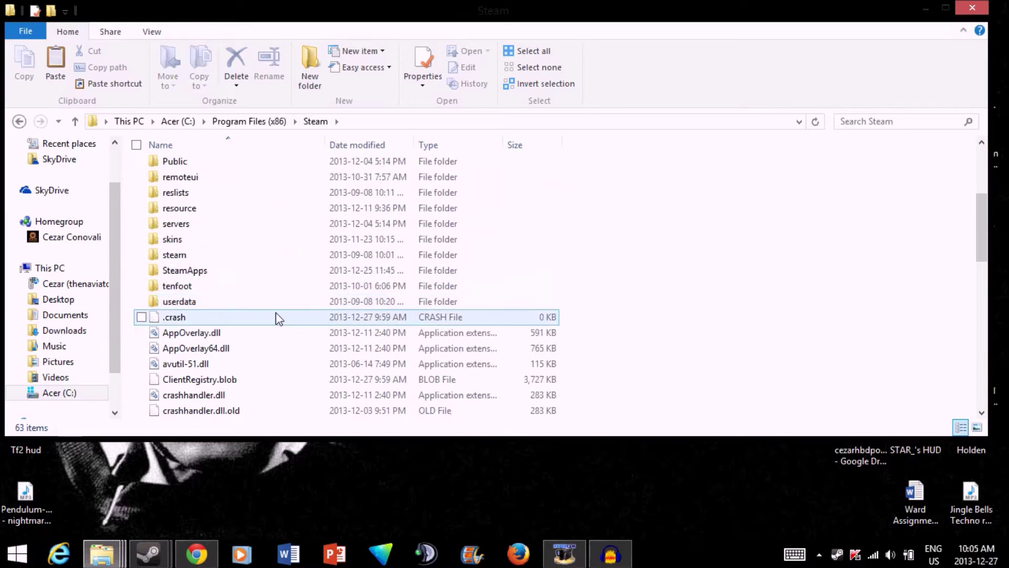
pyautogui.doubleClick(280, 278)
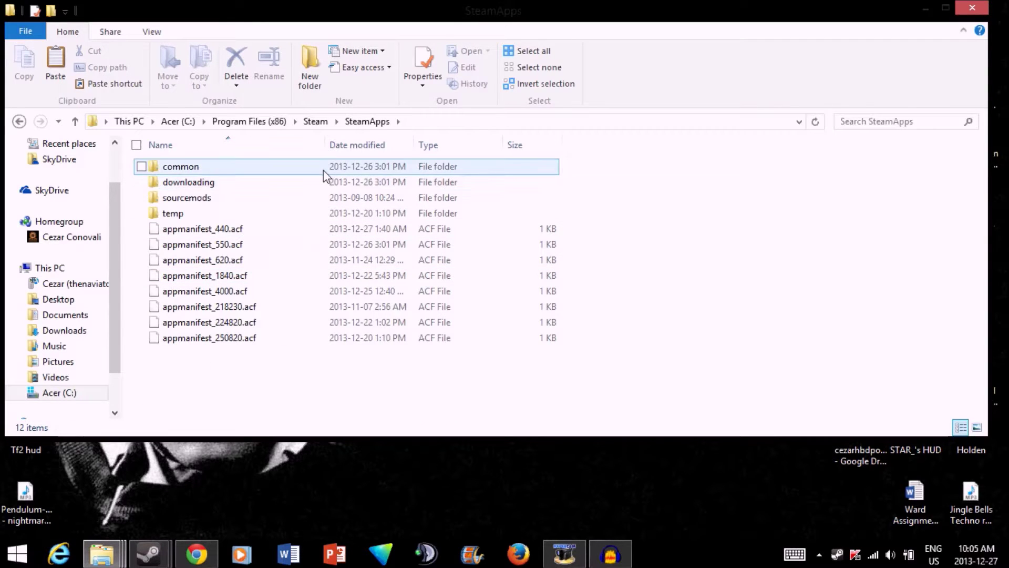
pyautogui.doubleClick(323, 168)
pyautogui.doubleClick(297, 275)
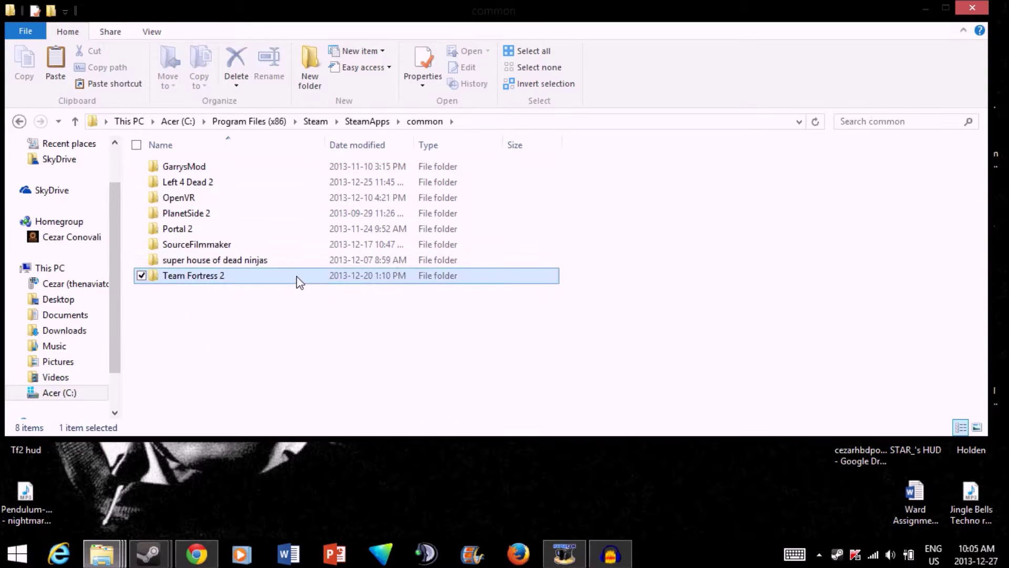
pyautogui.doubleClick(292, 228)
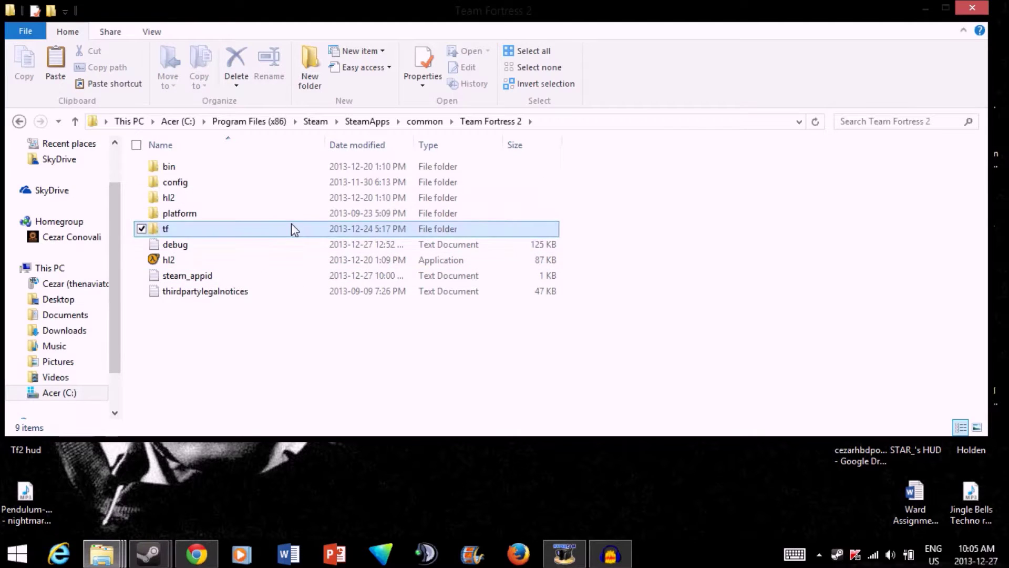
pyautogui.click(286, 197)
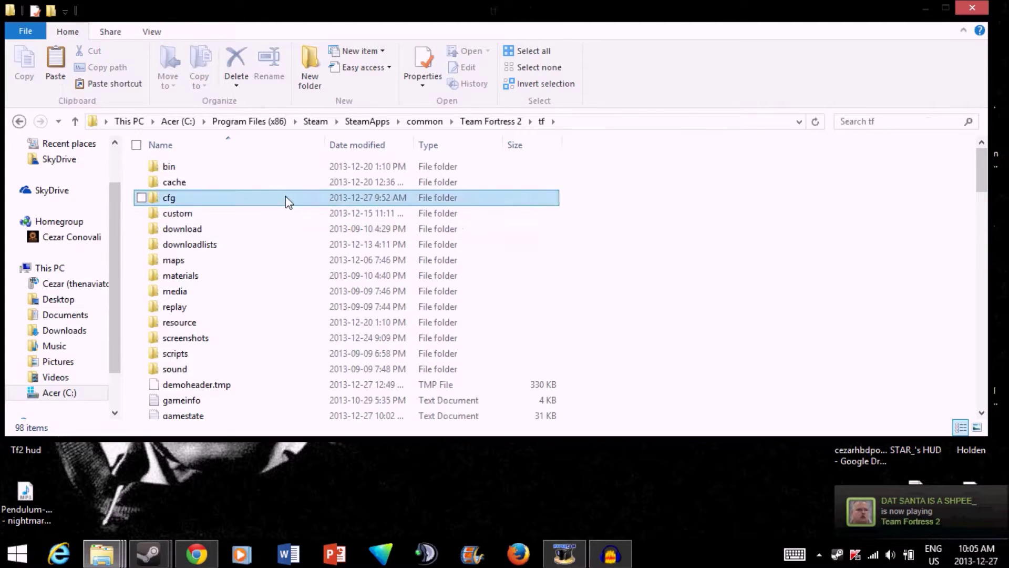
pyautogui.hotkey('ctrl', 'c')
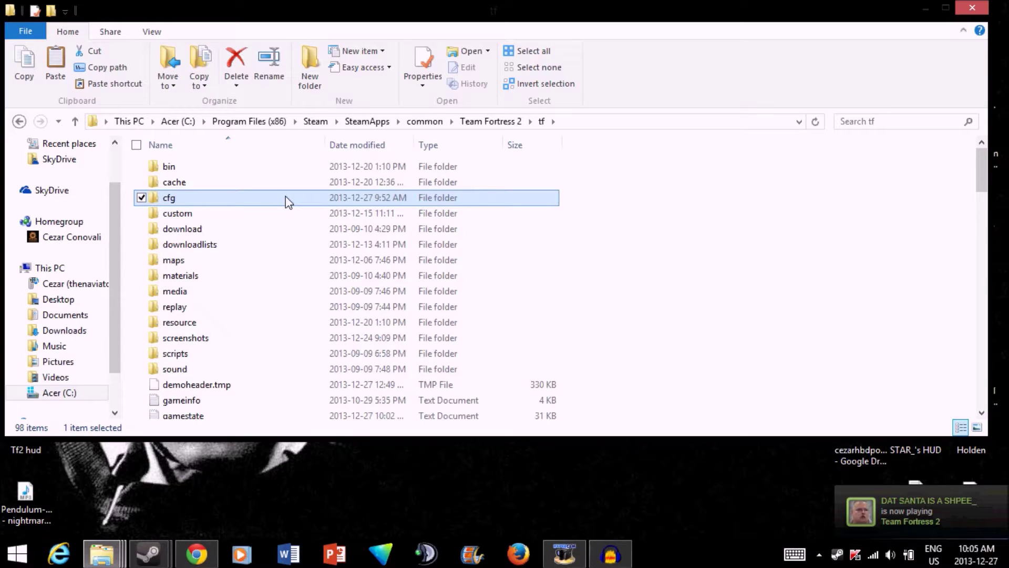
pyautogui.doubleClick(286, 198)
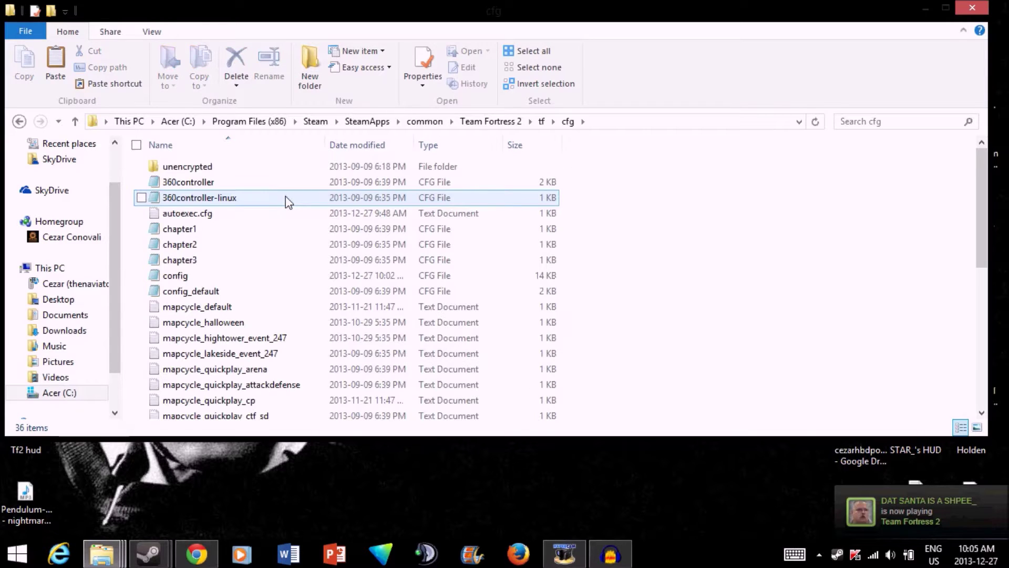
# Delete the existing autoexec.cfg text document from the cfg folder and minimize the folder window.
pyautogui.click(338, 215)
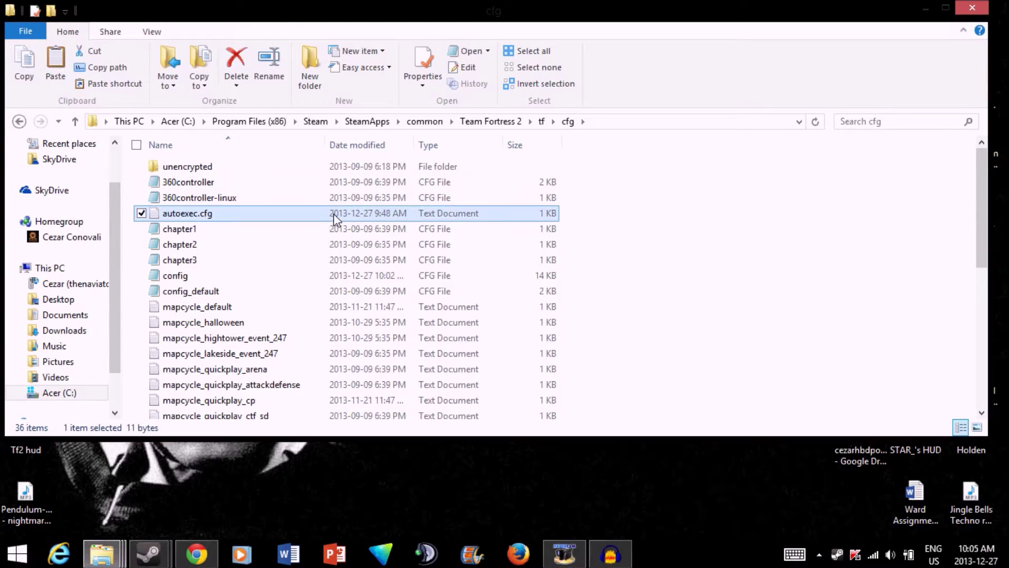
pyautogui.press('Delete')
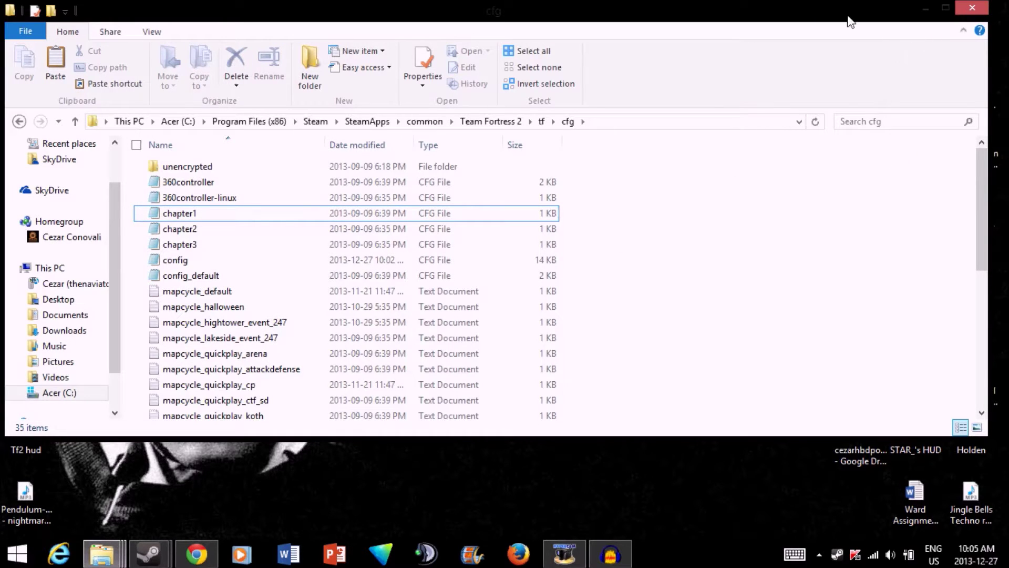
pyautogui.moveTo(822, 16); pyautogui.dragTo(820, 73)
pyautogui.click(910, 82)
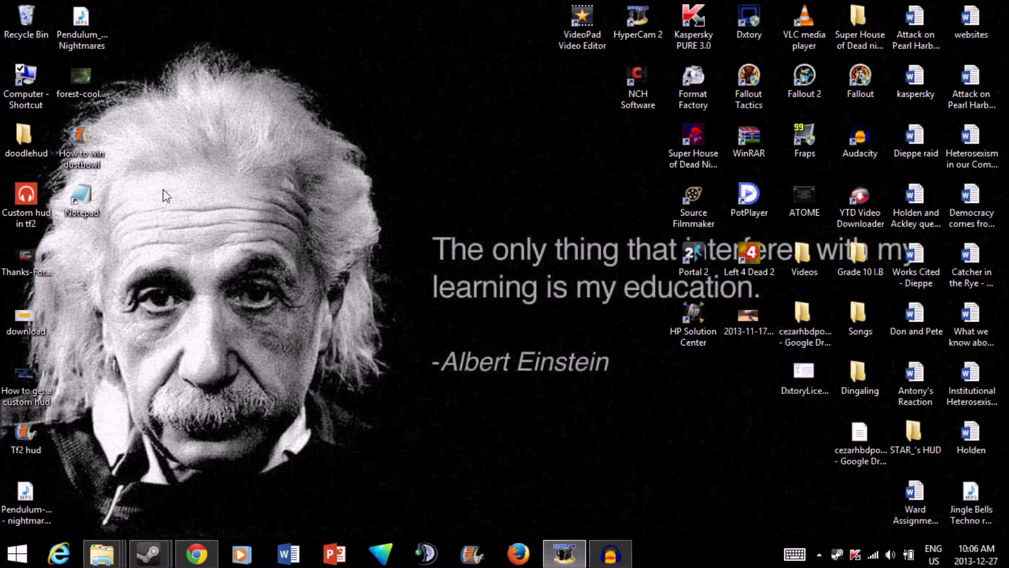
# Write mat_phong 0 in a new Notepad document, save it to the Desktop as autoexec, and close Notepad.
pyautogui.doubleClick(81, 208)
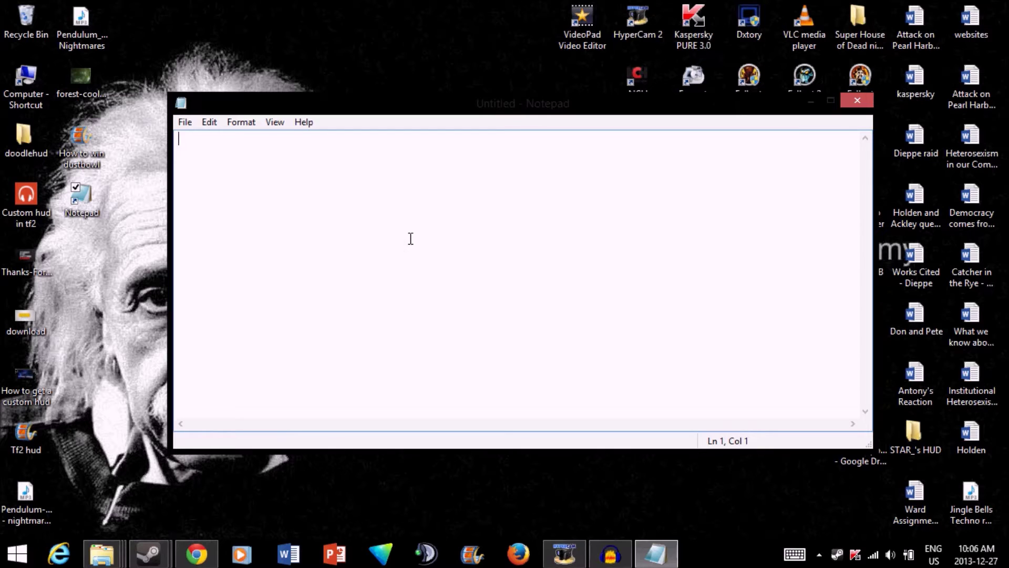
pyautogui.write('mat_phong 0')
pyautogui.click(185, 124)
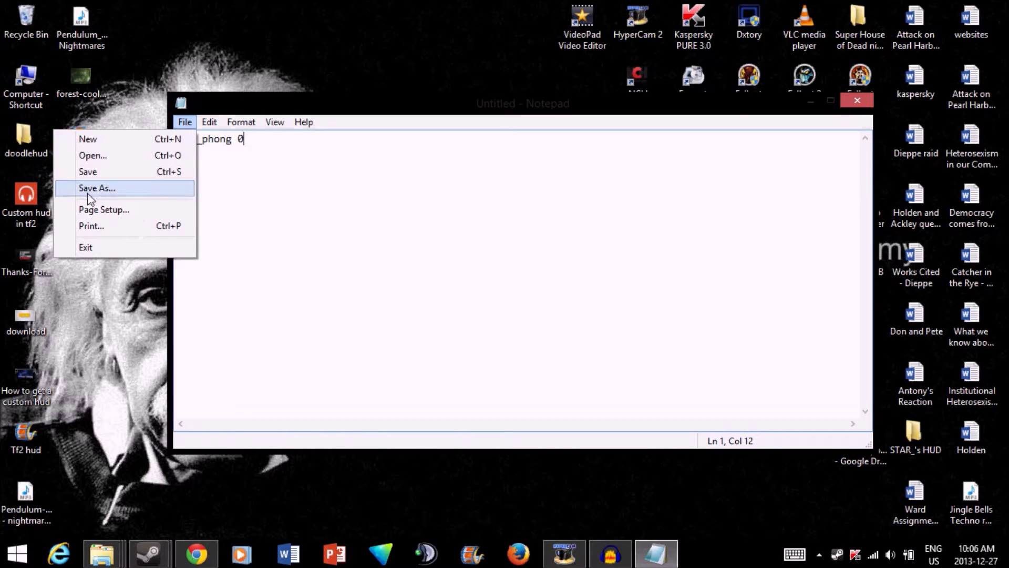
pyautogui.click(97, 188)
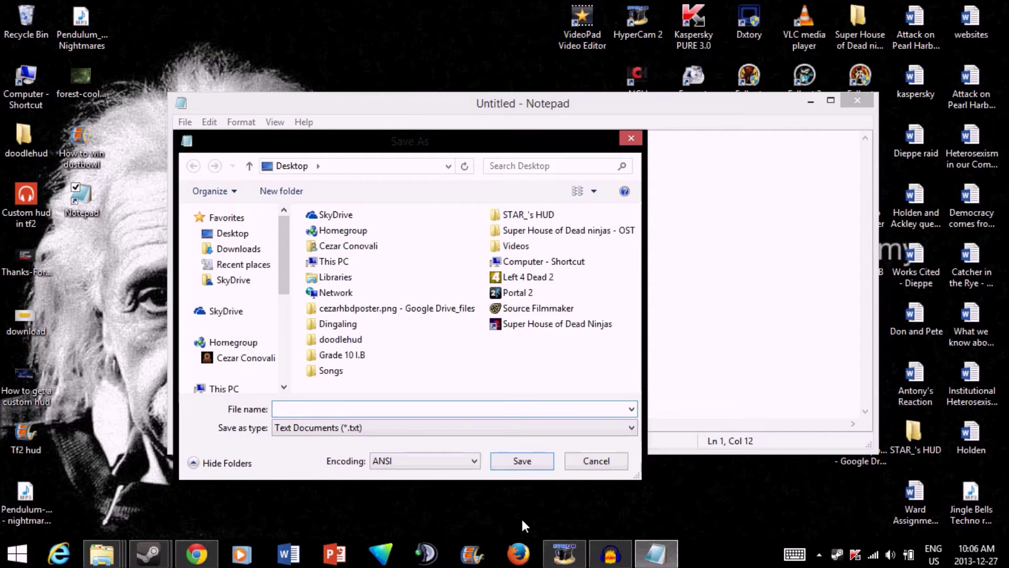
pyautogui.write('autoexec')
pyautogui.click(525, 465)
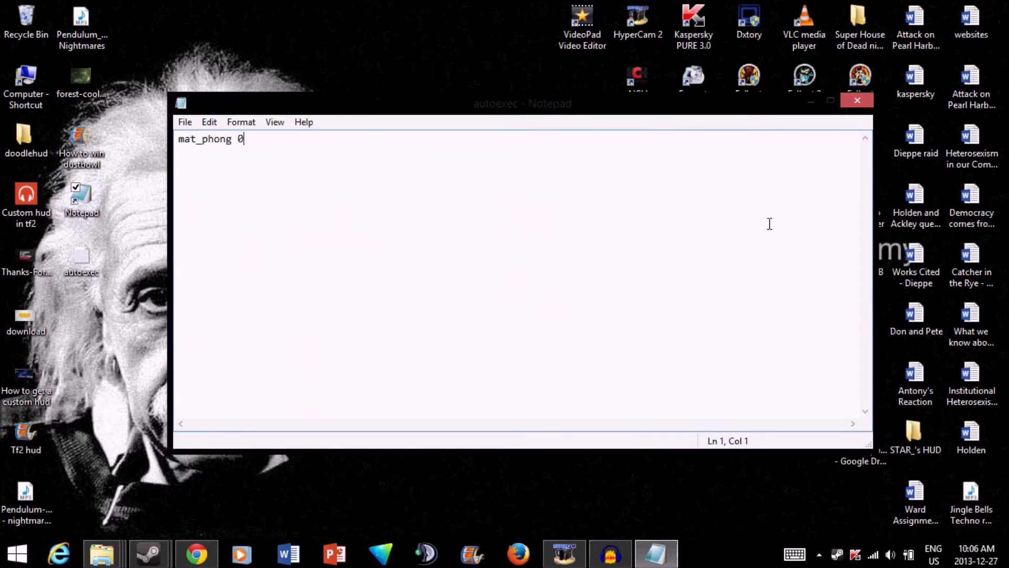
pyautogui.click(856, 101)
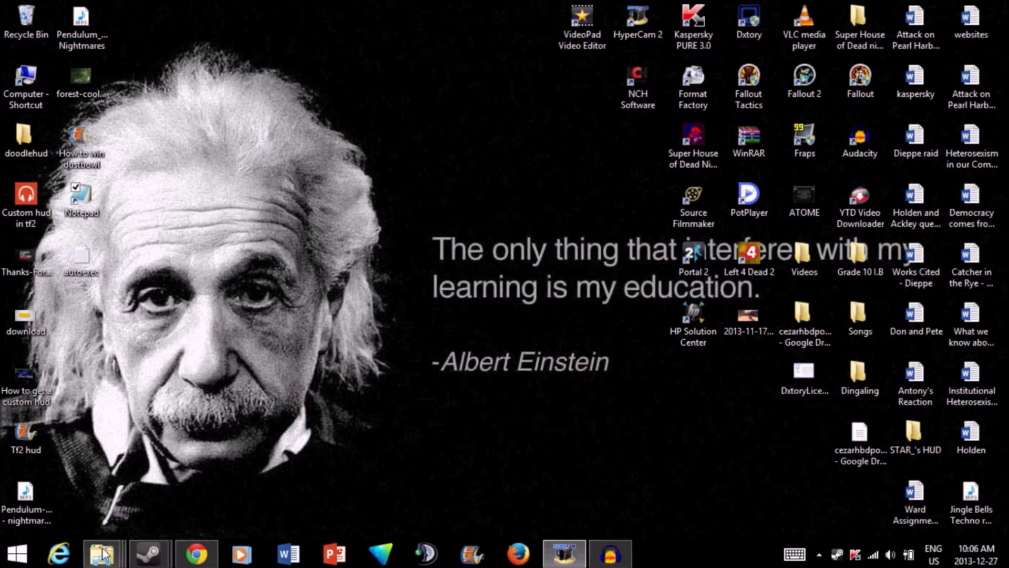
pyautogui.moveTo(102, 553)
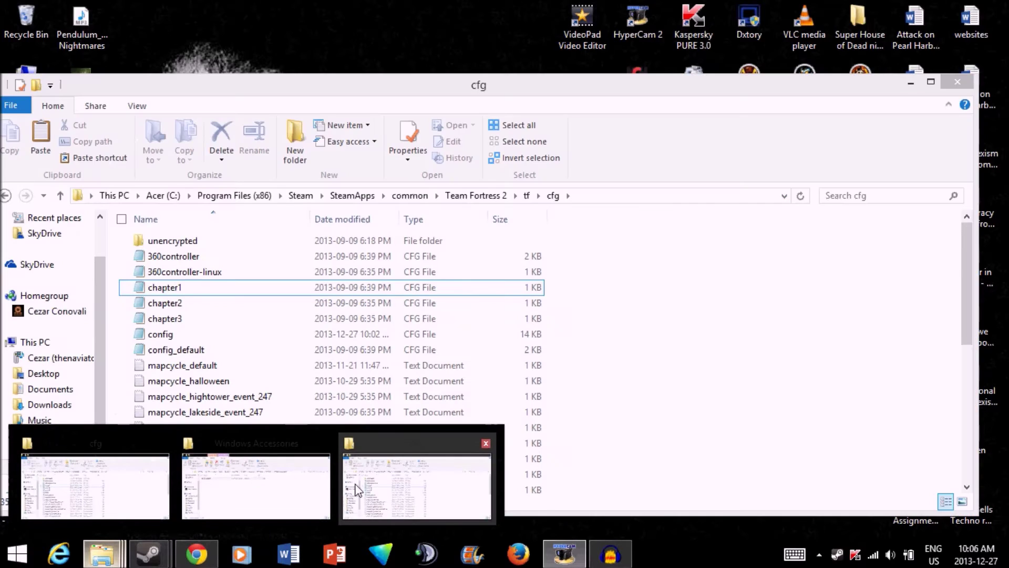
pyautogui.click(351, 490)
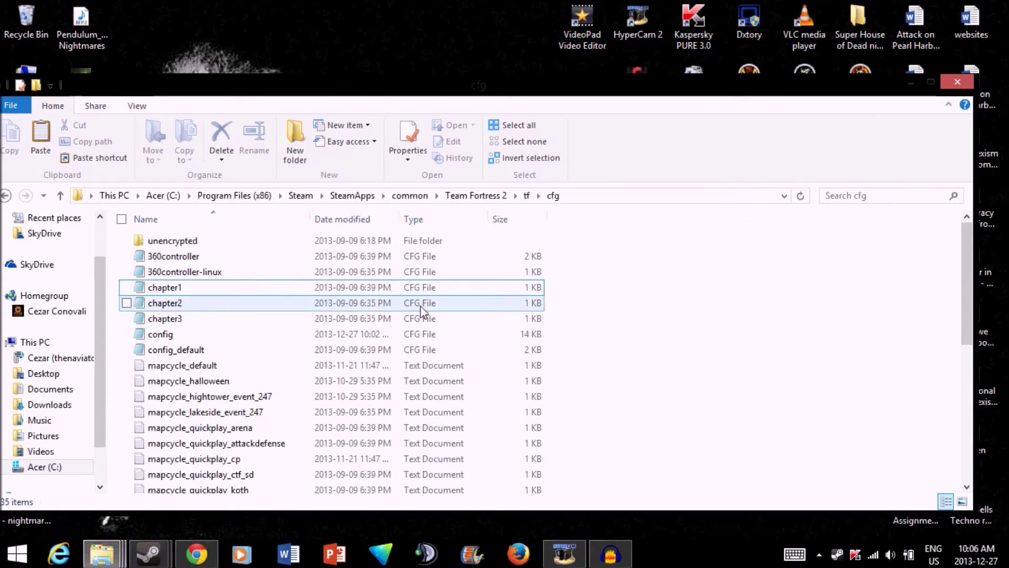
pyautogui.click(911, 83)
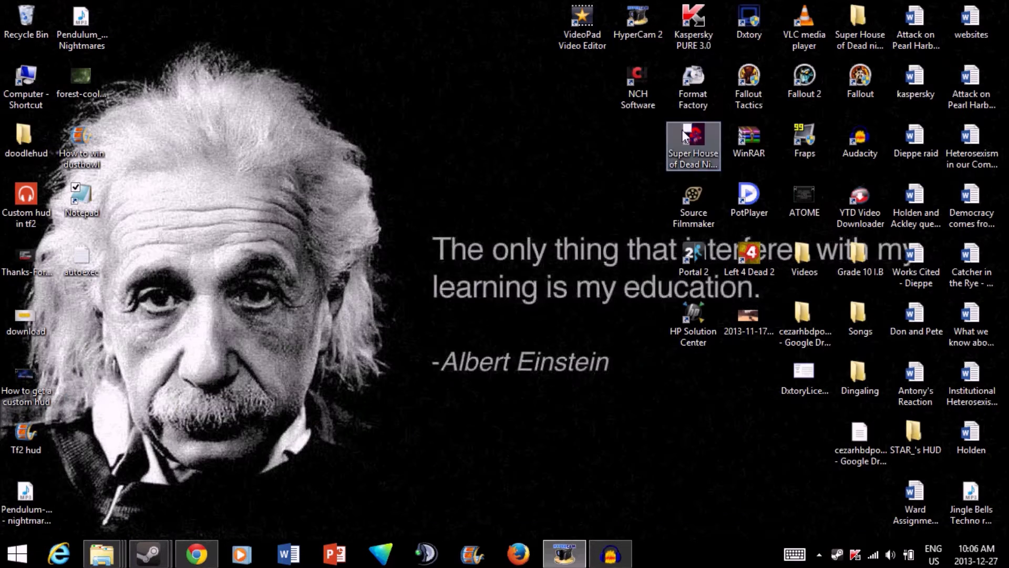
# Rename the autoexec text file on the desktop to autoexec.cfg.
pyautogui.rightClick(88, 255)
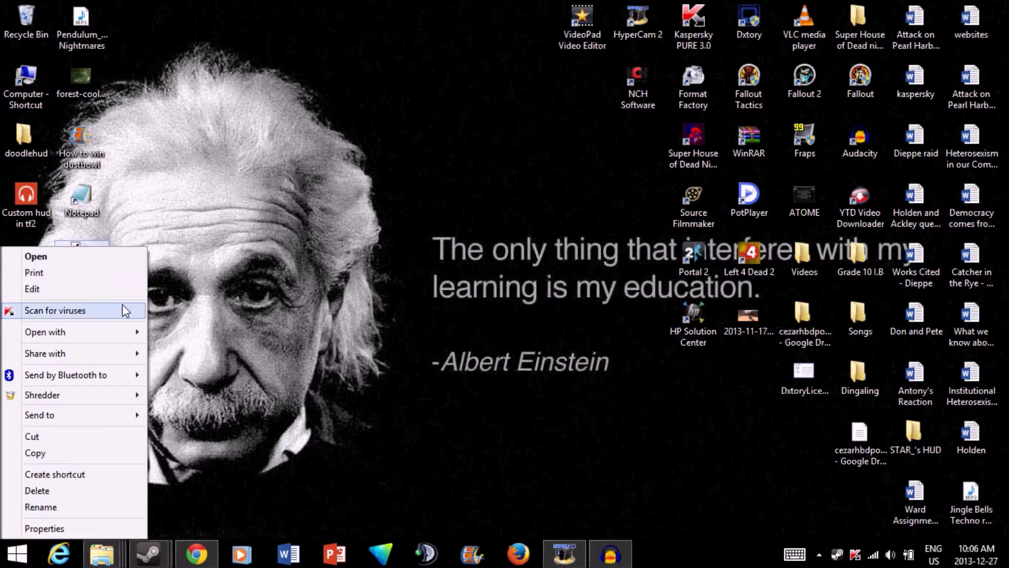
pyautogui.click(95, 507)
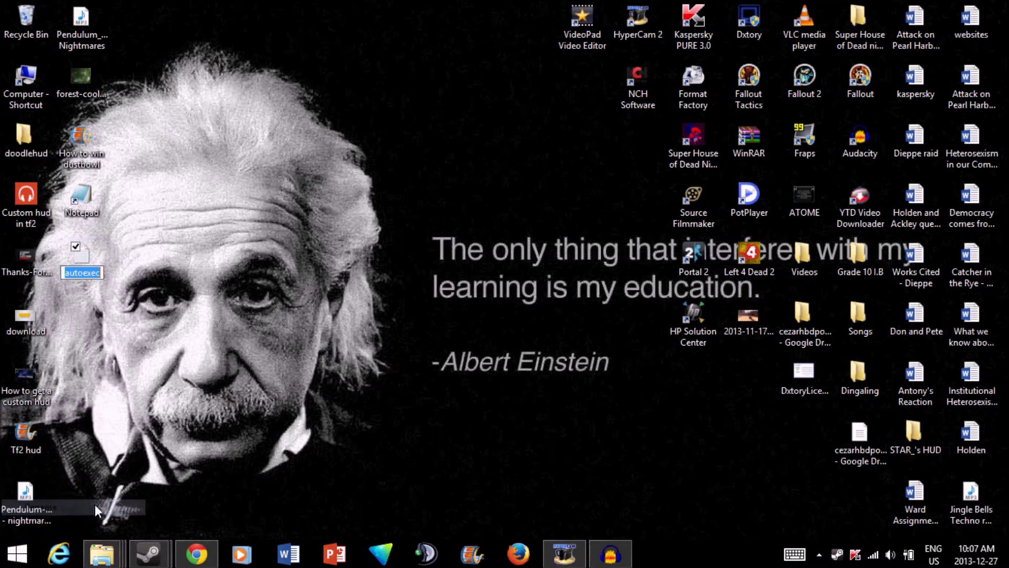
pyautogui.press('End')
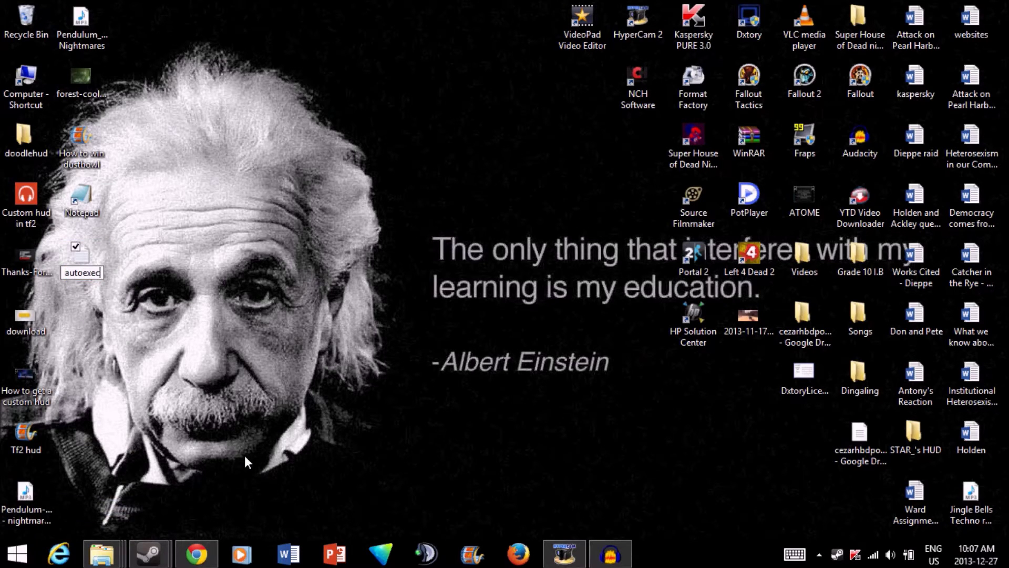
pyautogui.write('.cfg')
pyautogui.press('BackSpace')
pyautogui.write('g')
pyautogui.press('BackSpace')
pyautogui.press('BackSpace')
pyautogui.write('fg')
pyautogui.press('Return')
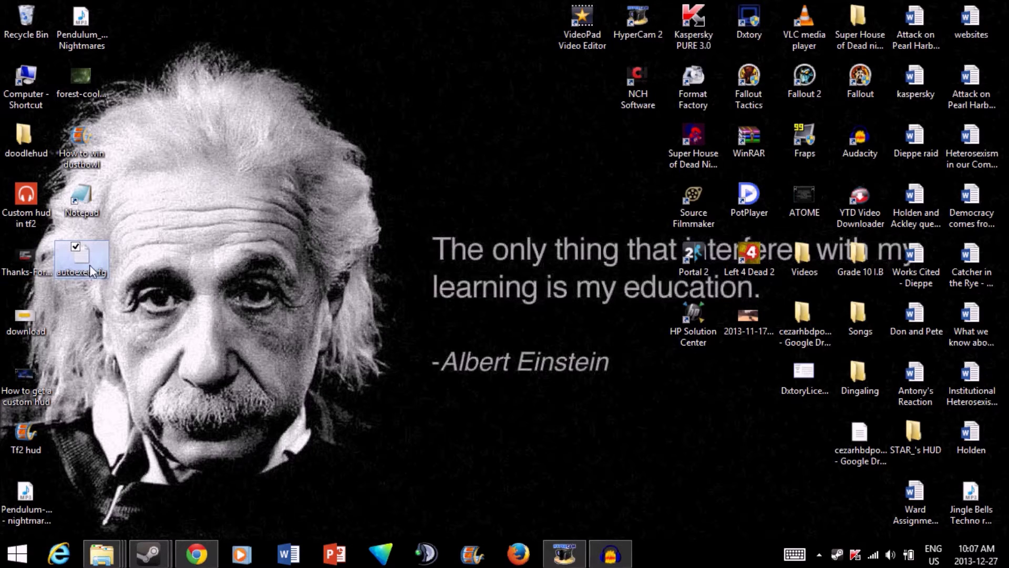
# Place the desktop's autoexec.cfg file in the Team Fortress 2 cfg folder, with that folder's window maximized.
pyautogui.moveTo(89, 264)
pyautogui.mouseDown()
pyautogui.moveTo(204, 258)
pyautogui.moveTo(175, 267)
pyautogui.moveTo(103, 252)
pyautogui.mouseUp()
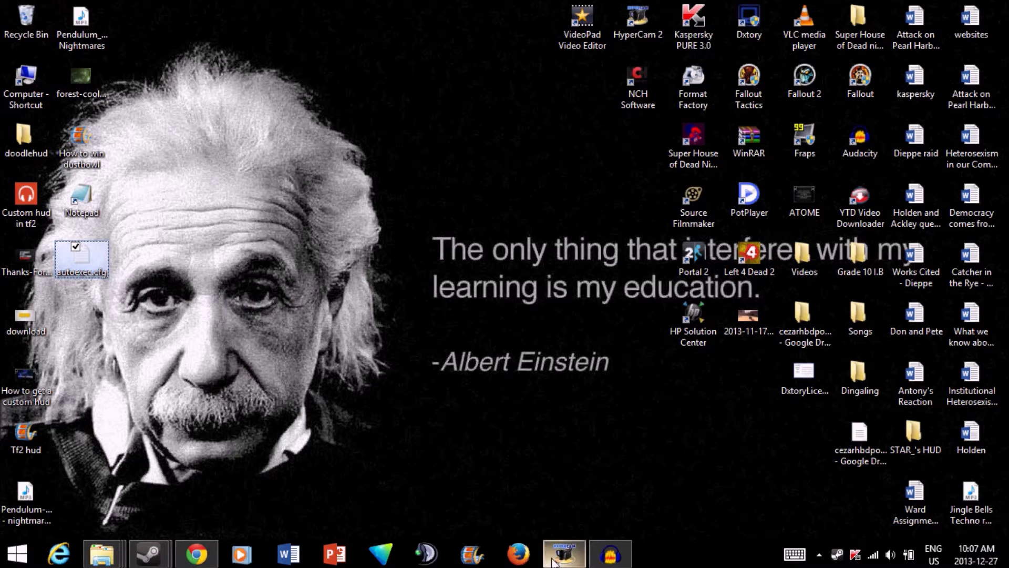
pyautogui.click(95, 549)
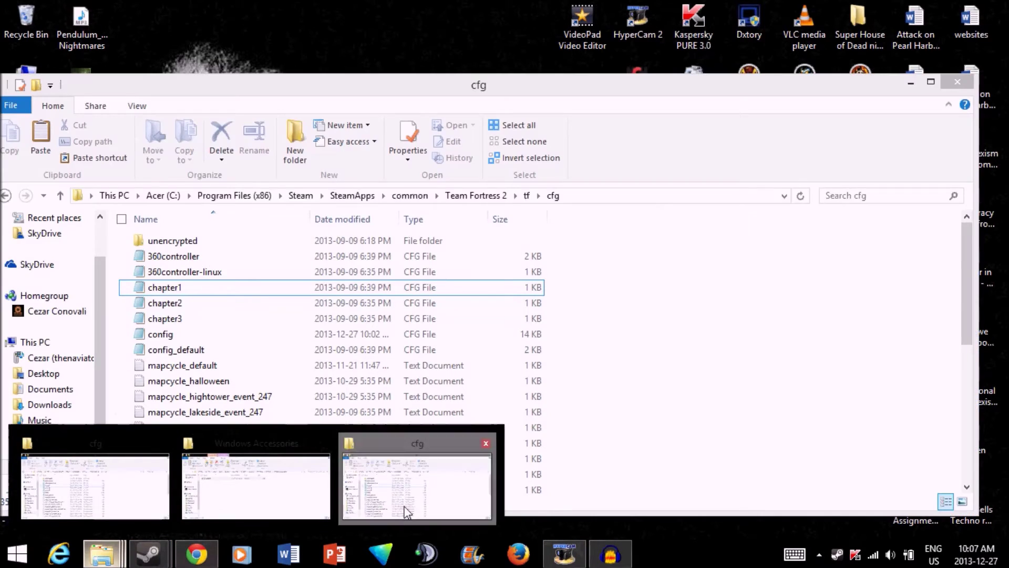
pyautogui.click(407, 510)
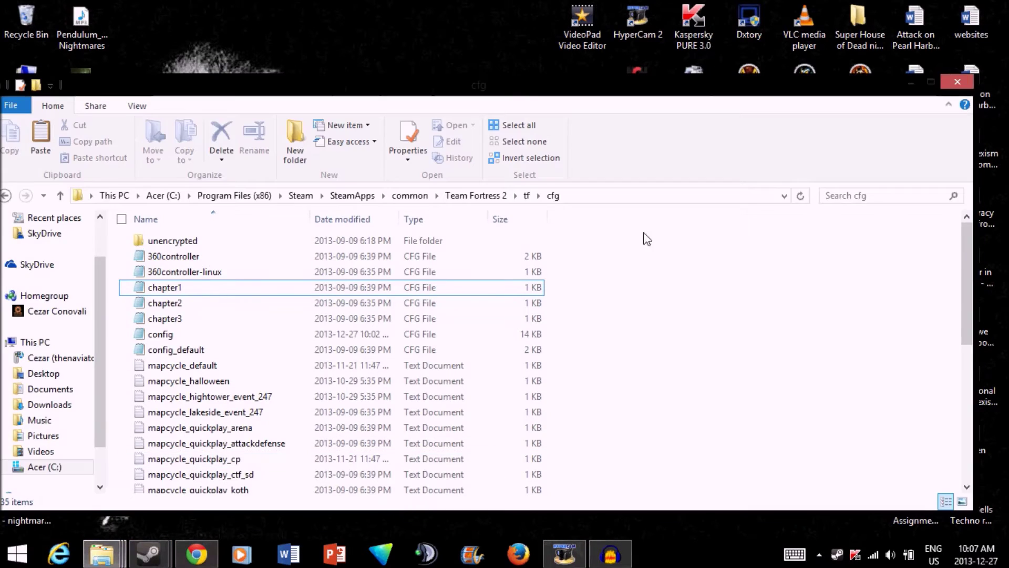
pyautogui.doubleClick(528, 88)
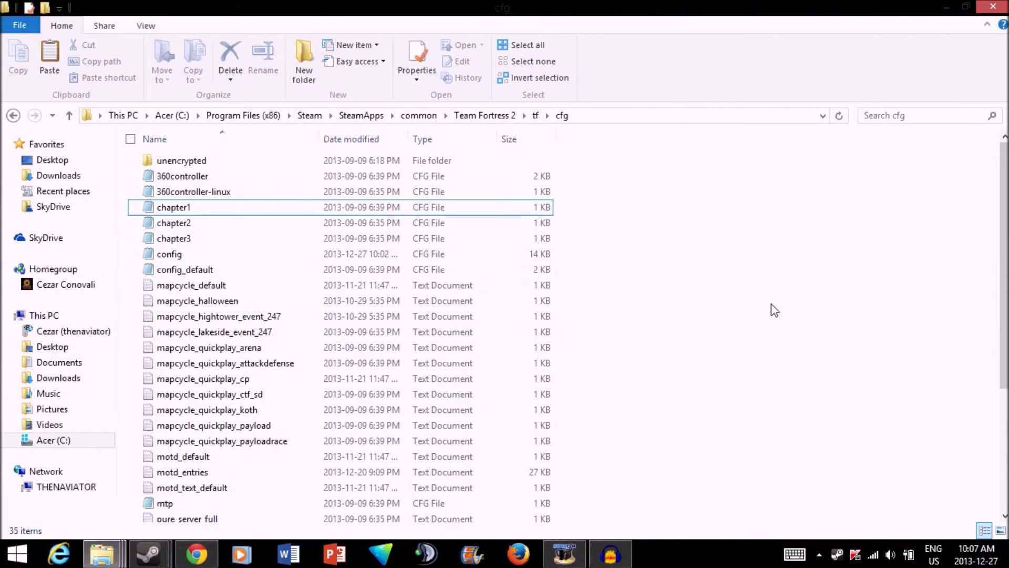
pyautogui.hotkey('ctrl', 'v')
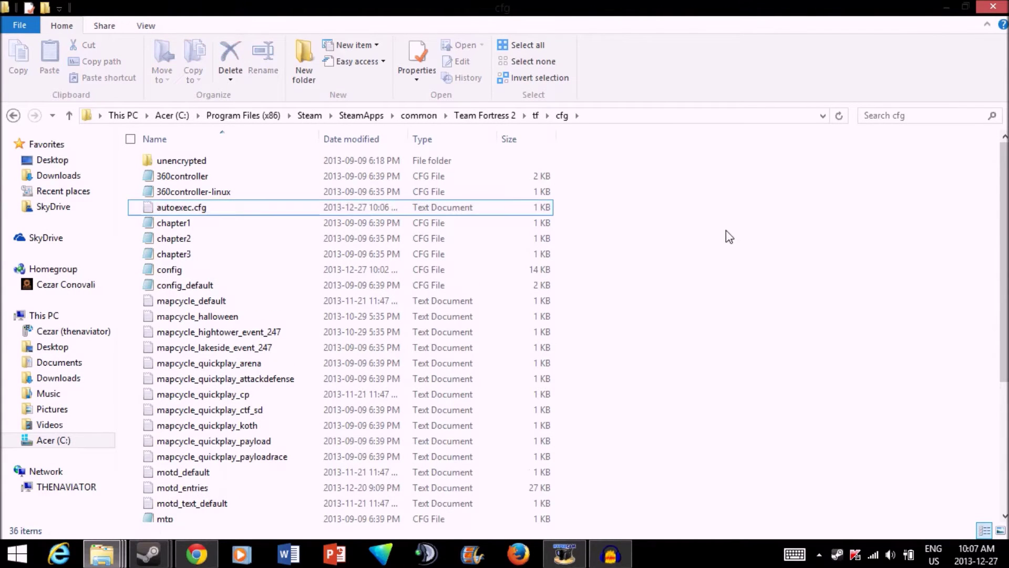
pyautogui.click(734, 227)
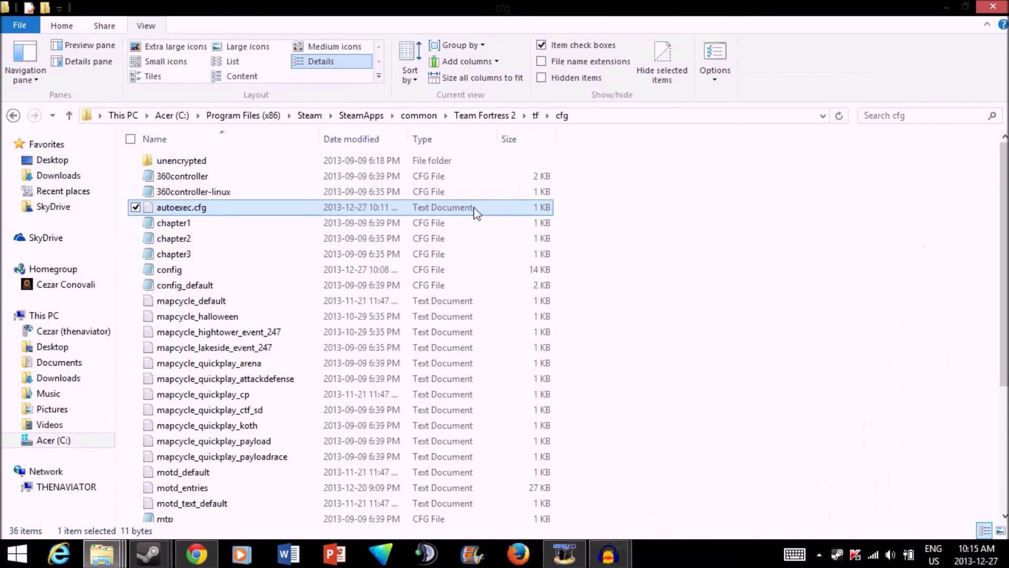
# Examine the file type and full file name in the detailed properties of autoexec.cfg, then close them.
pyautogui.click(610, 219)
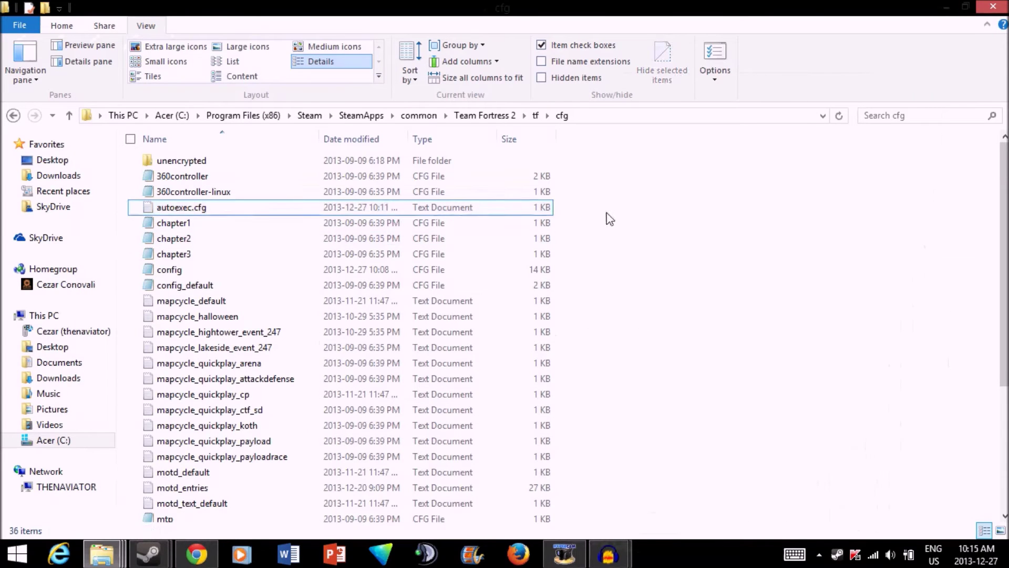
pyautogui.click(229, 214)
pyautogui.rightClick(228, 213)
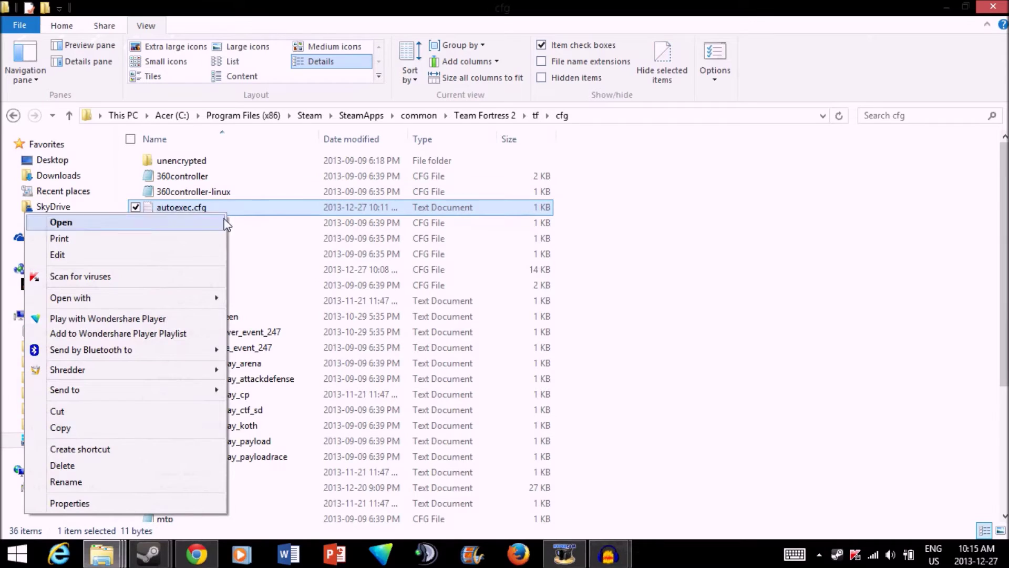
pyautogui.click(108, 506)
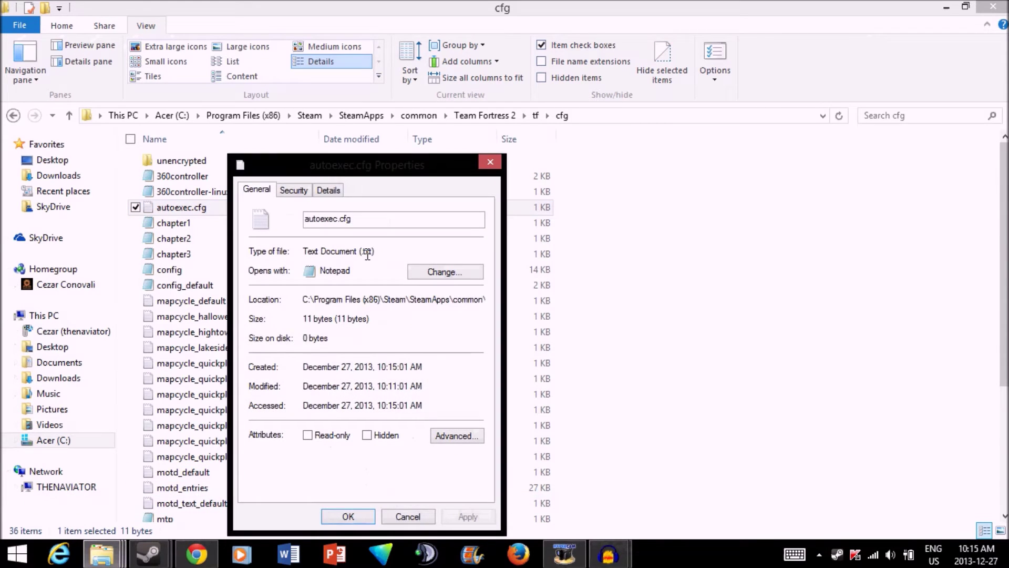
pyautogui.click(288, 197)
pyautogui.click(328, 190)
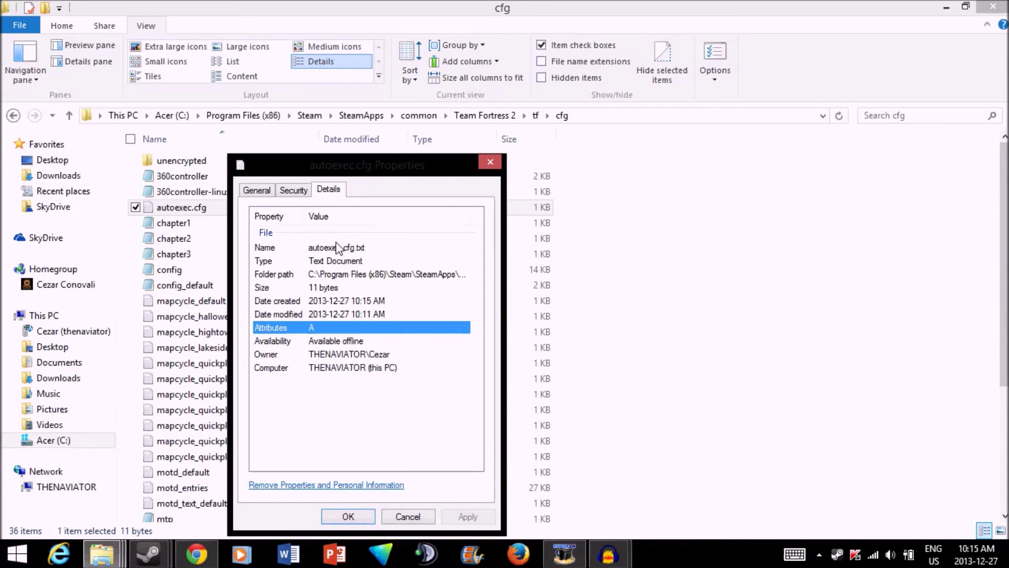
pyautogui.click(311, 247)
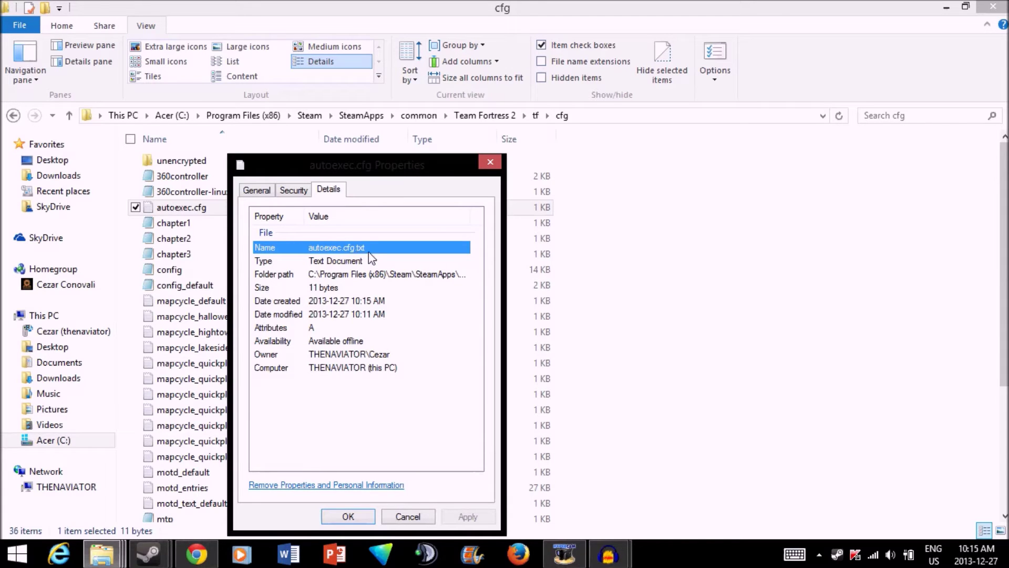
pyautogui.click(348, 517)
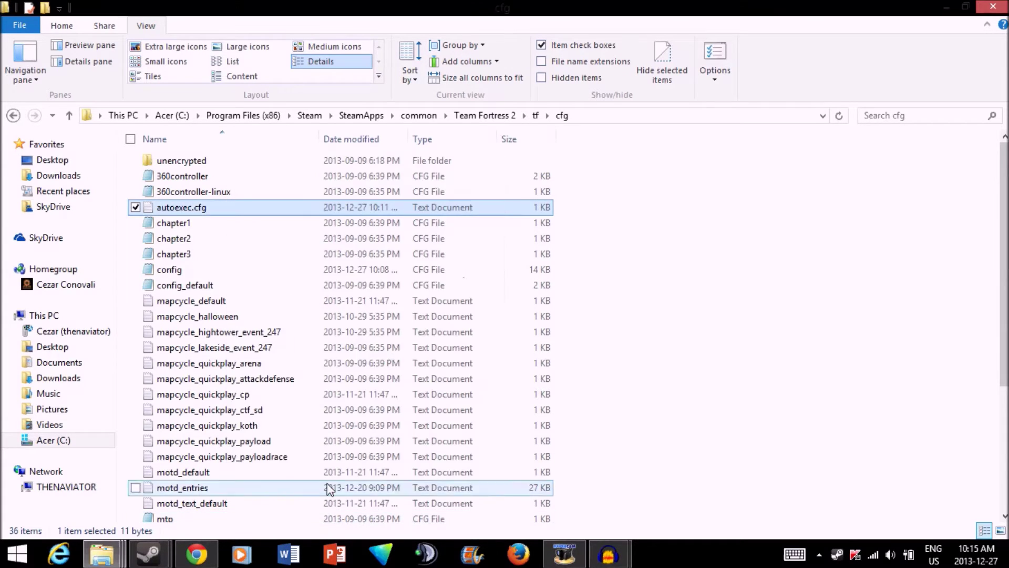
# Turn off "Hide extensions for known file types" in Folder Options and apply the change.
pyautogui.click(73, 30)
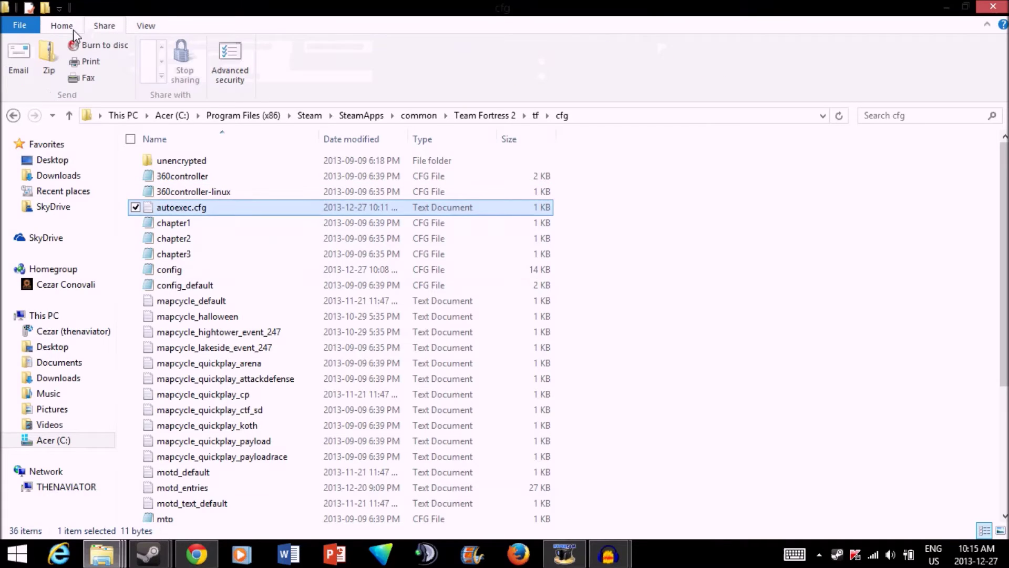
pyautogui.click(147, 27)
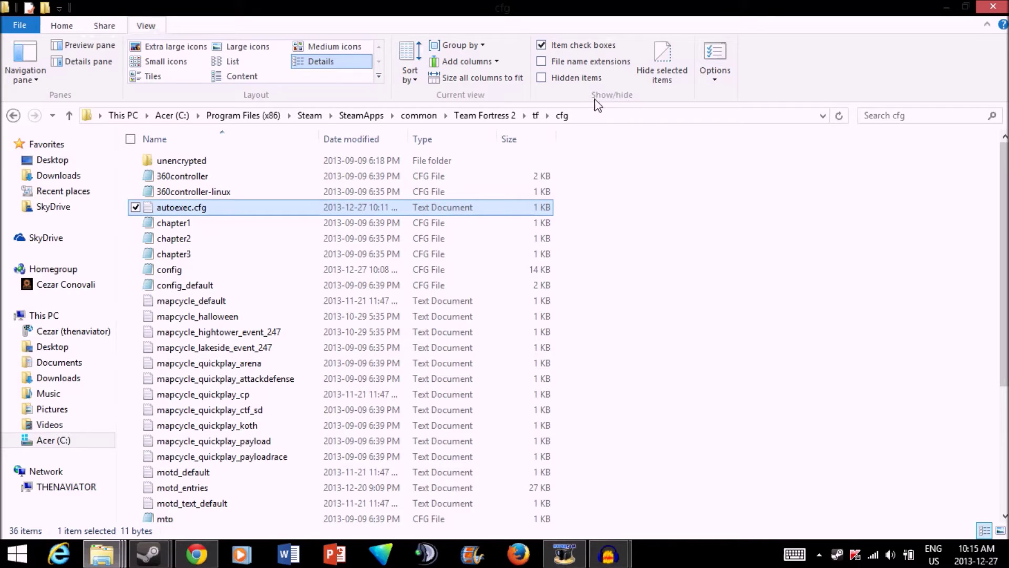
pyautogui.click(698, 72)
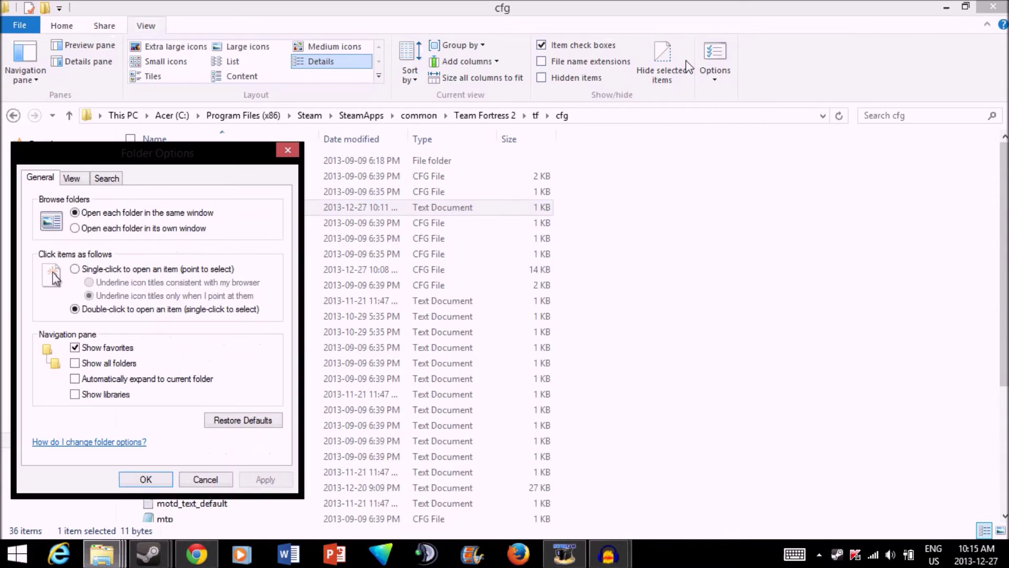
pyautogui.click(69, 180)
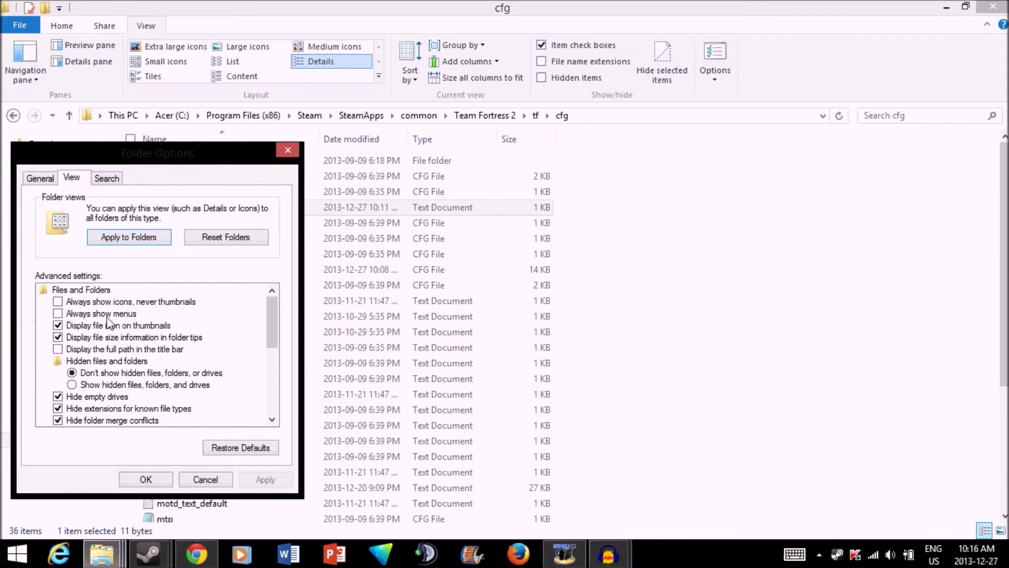
pyautogui.click(59, 409)
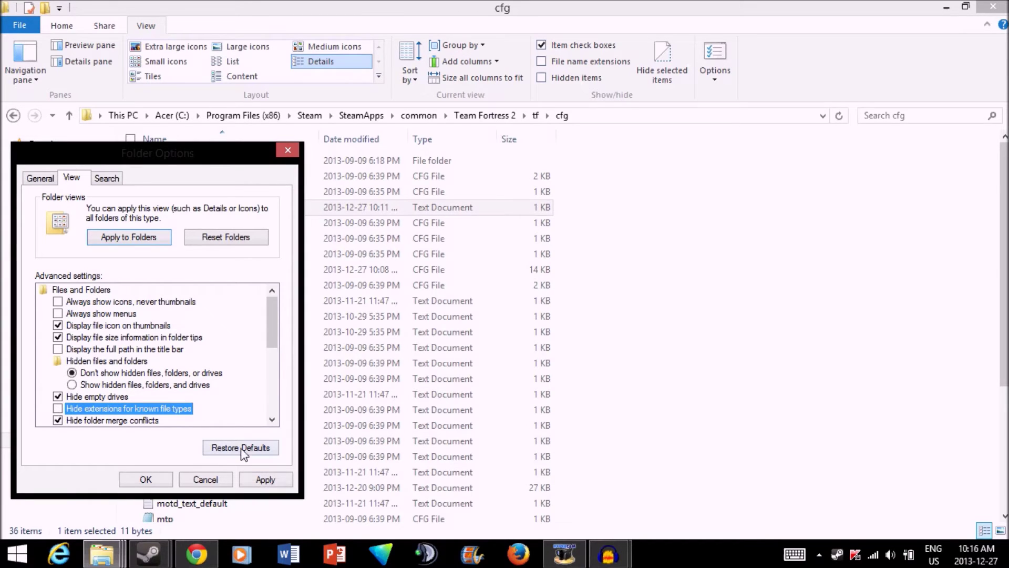
pyautogui.click(265, 479)
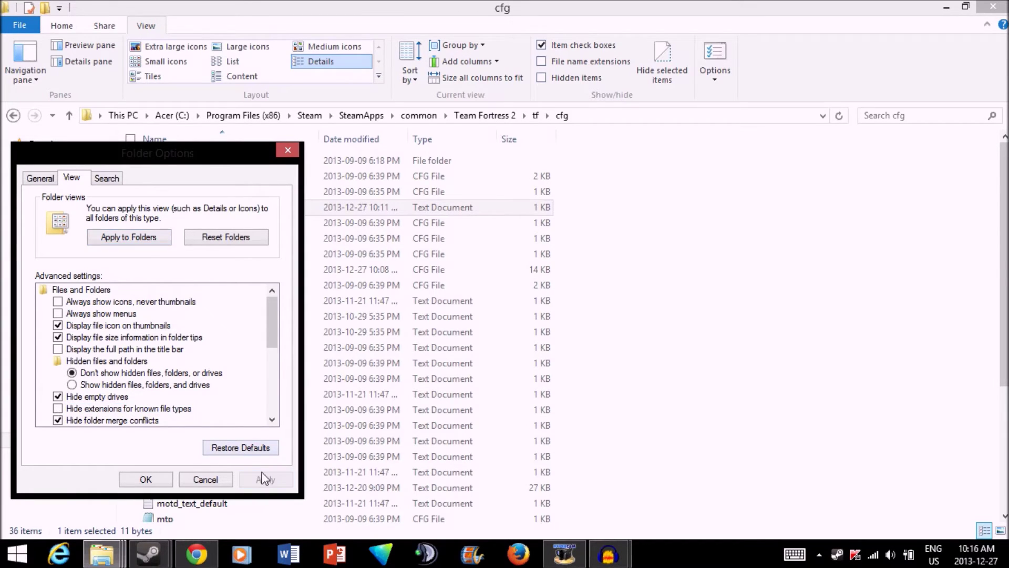
pyautogui.click(143, 480)
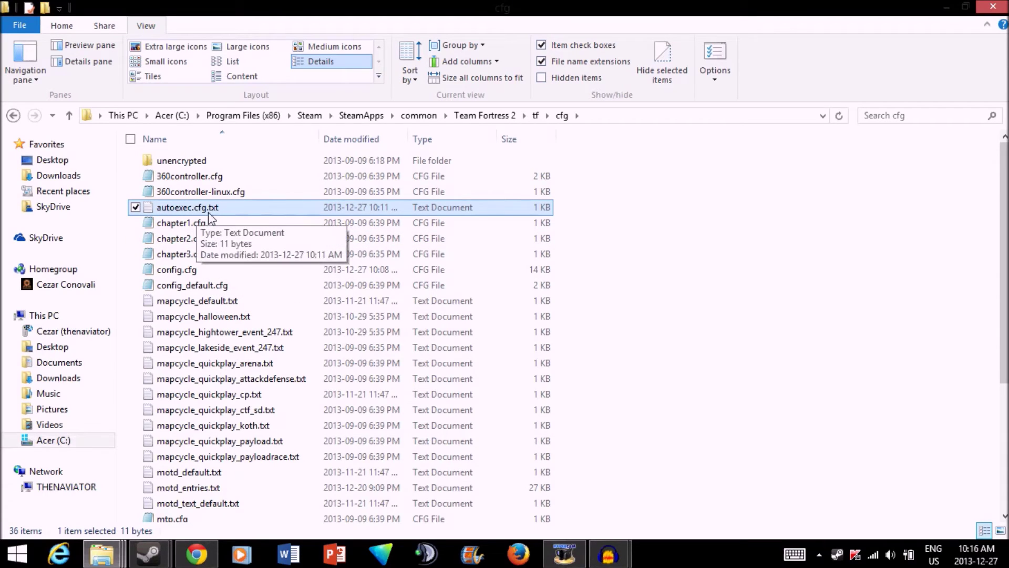
# Rename autoexec.cfg.txt in the cfg folder to autoexec.cfg, accepting the file extension change.
pyautogui.rightClick(216, 209)
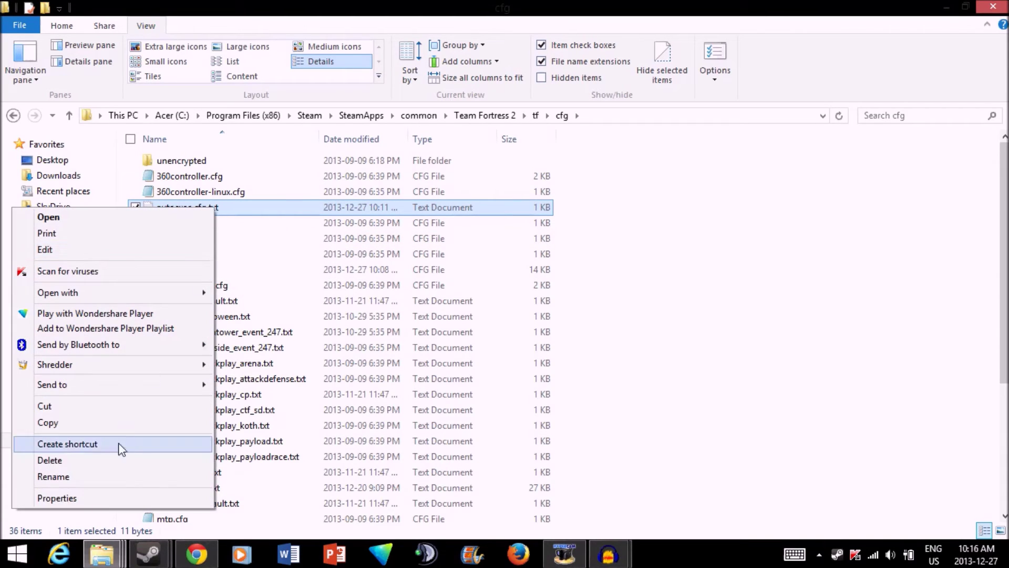
pyautogui.click(107, 482)
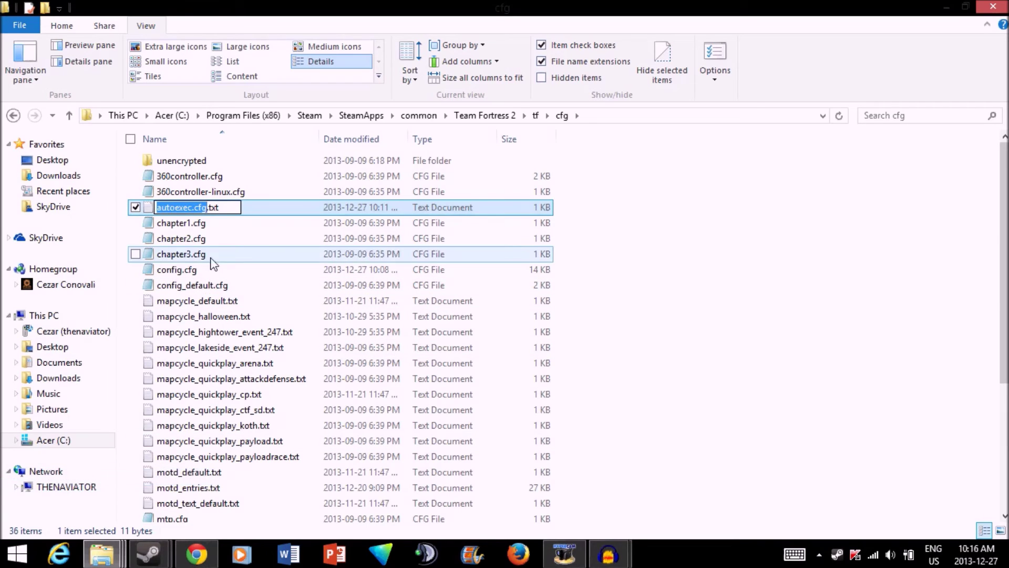
pyautogui.click(221, 209)
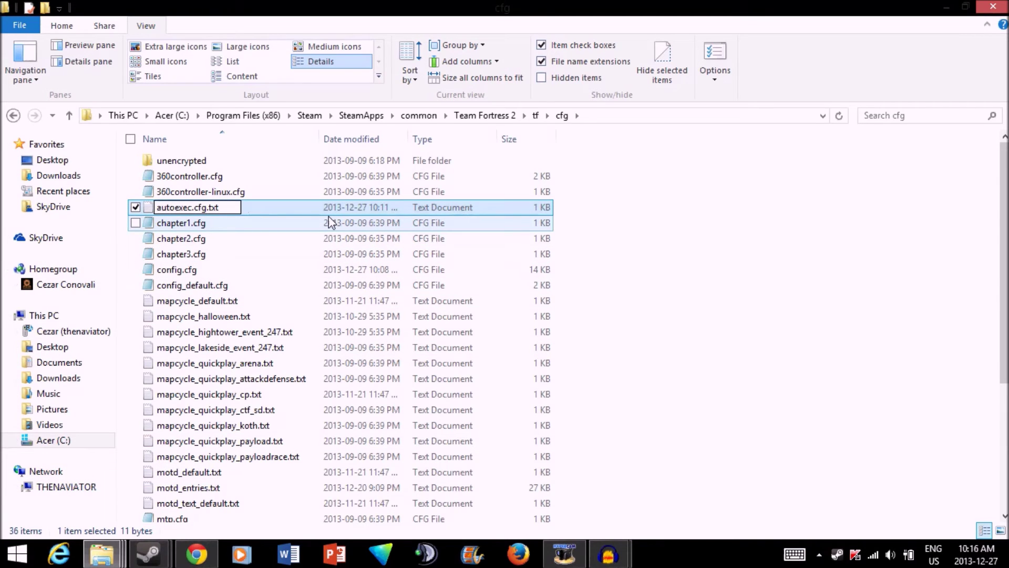
pyautogui.press('BackSpace')
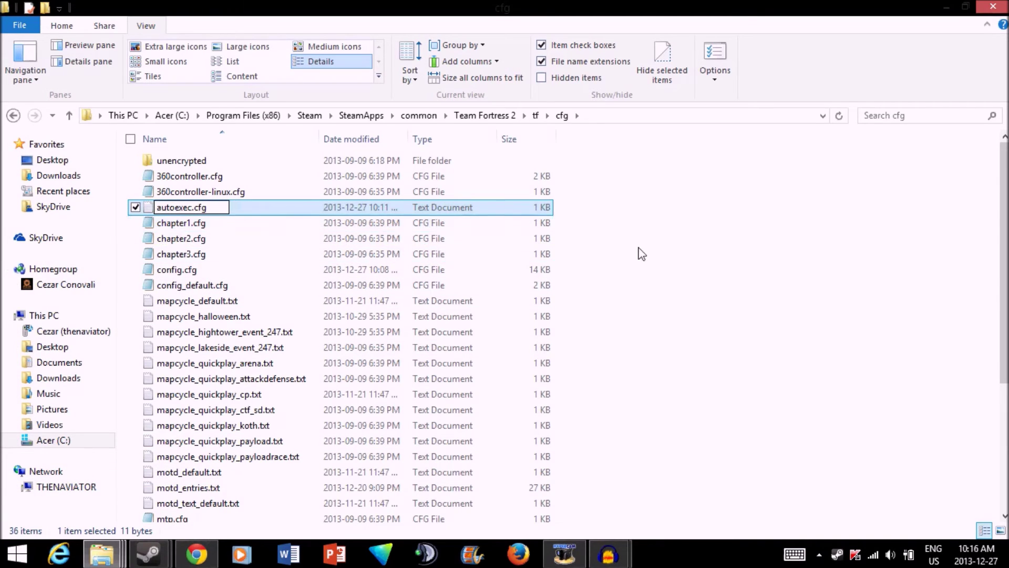
pyautogui.press('Return')
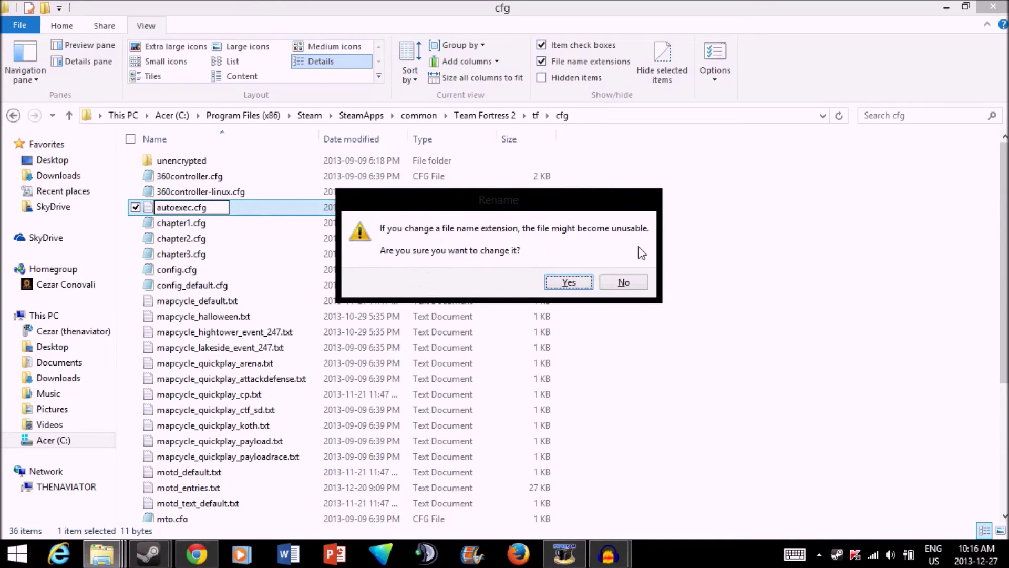
pyautogui.click(569, 282)
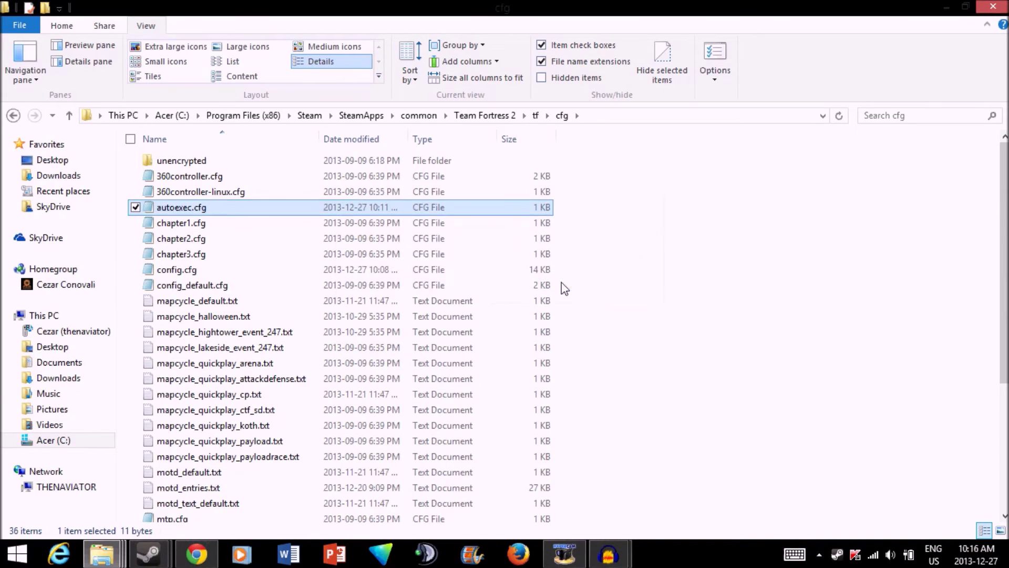
pyautogui.click(621, 218)
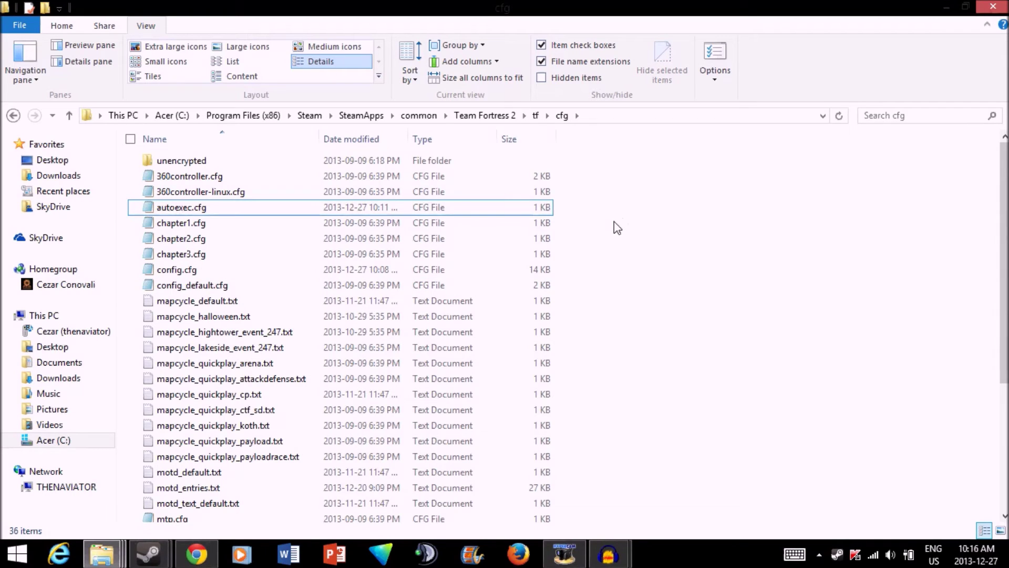
# Switch to Team Fortress 2 and open the Sniper's loadout.
pyautogui.rightClick(836, 554)
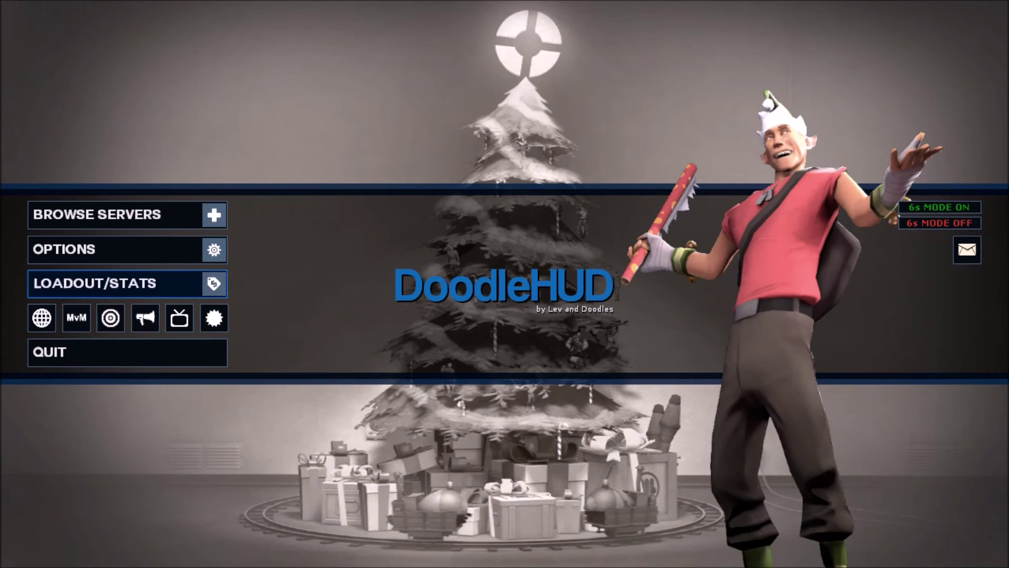
pyautogui.click(116, 283)
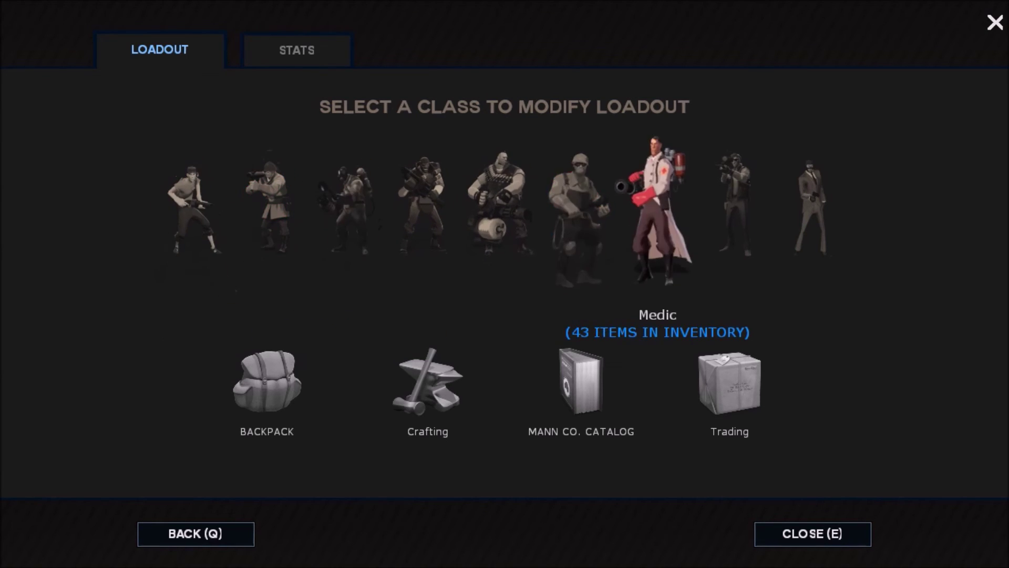
pyautogui.click(734, 205)
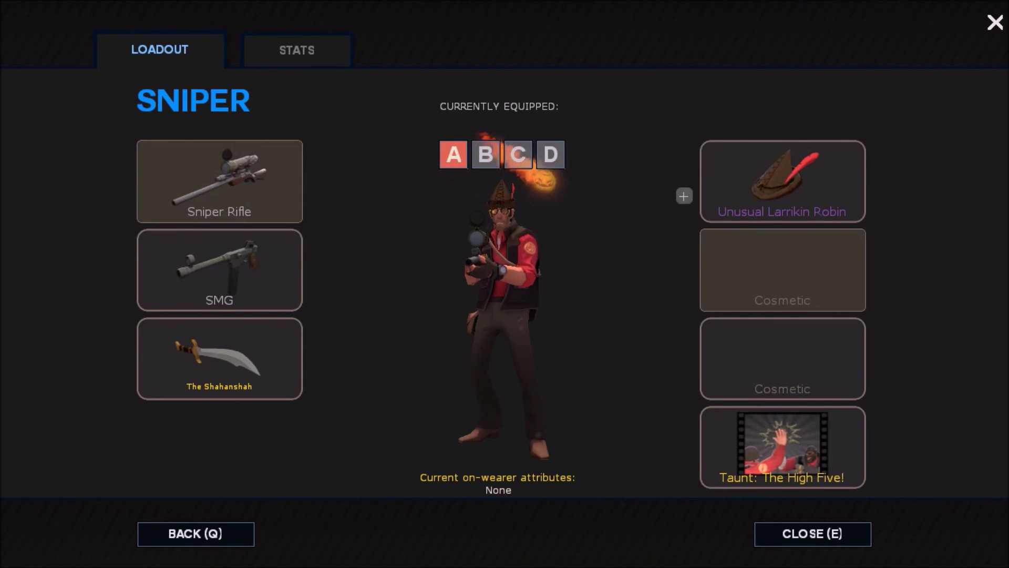
# Look up the current mat_phong value in the game's developer console without submitting a command, and close the console.
pyautogui.press('`')
pyautogui.write('ma')
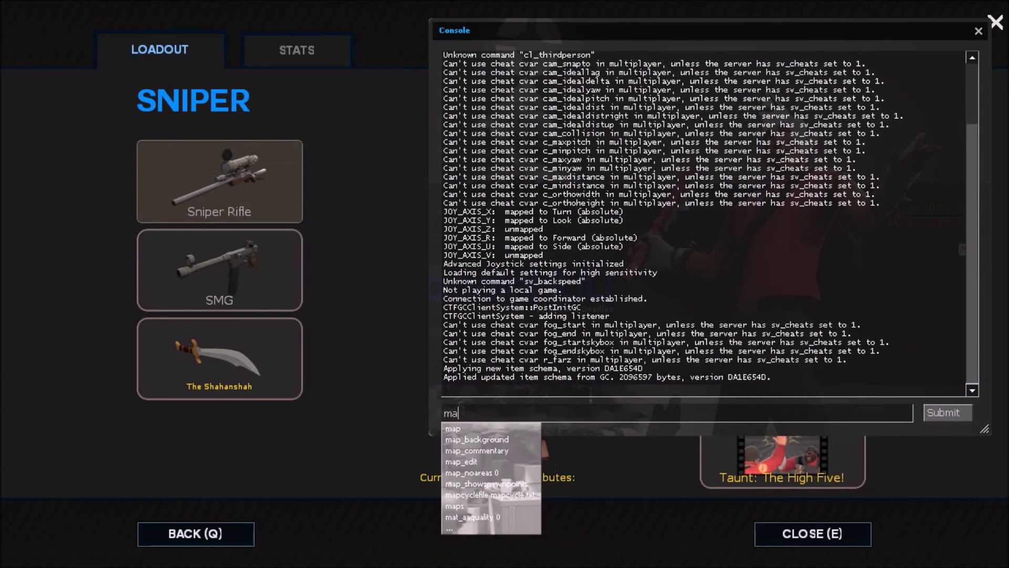
pyautogui.write('t_ph')
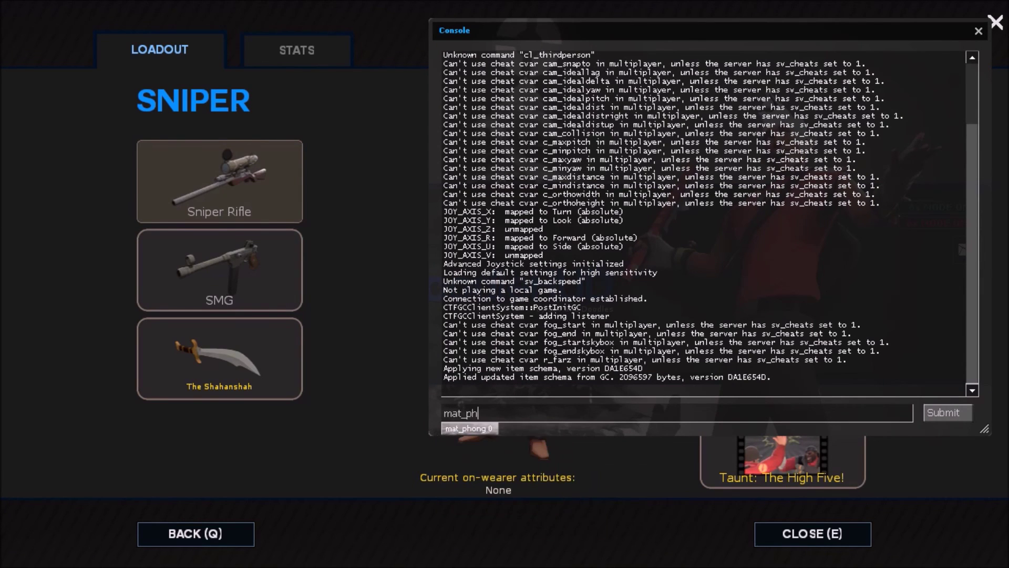
pyautogui.write('on')
pyautogui.press('`')
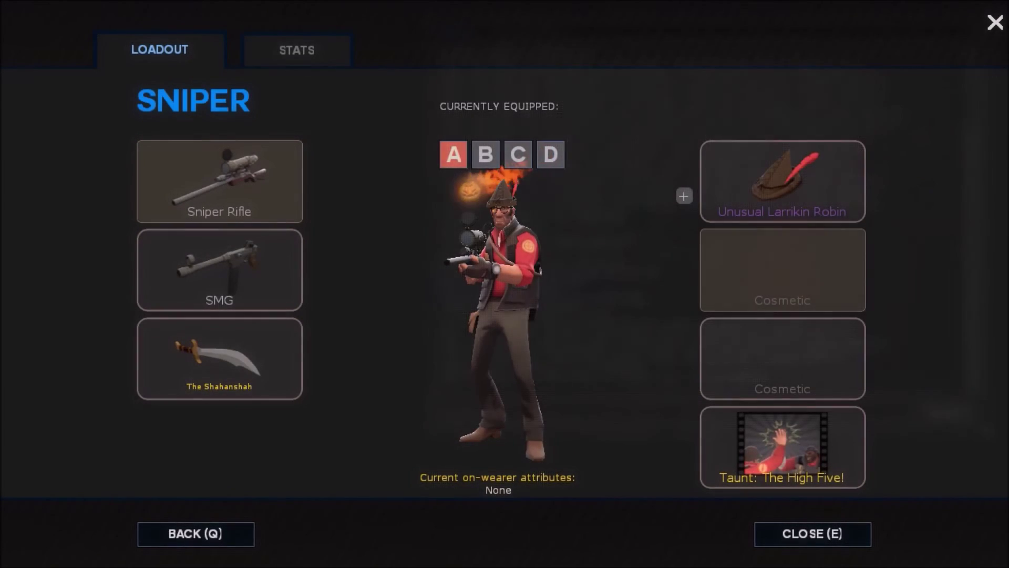